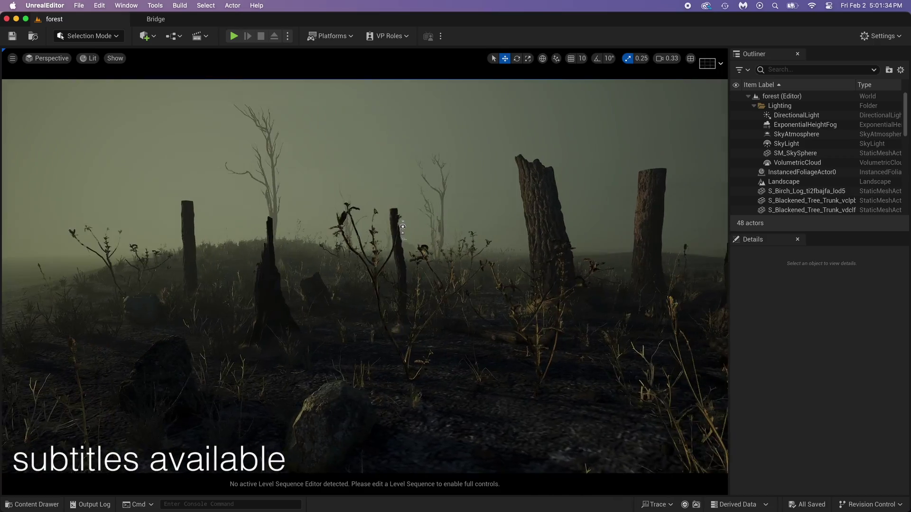
Add a Cine Camera Actor to the forest scene
{"action": "middle_click_drag", "start_coordinate": [365, 275], "coordinate": [294, 233]}
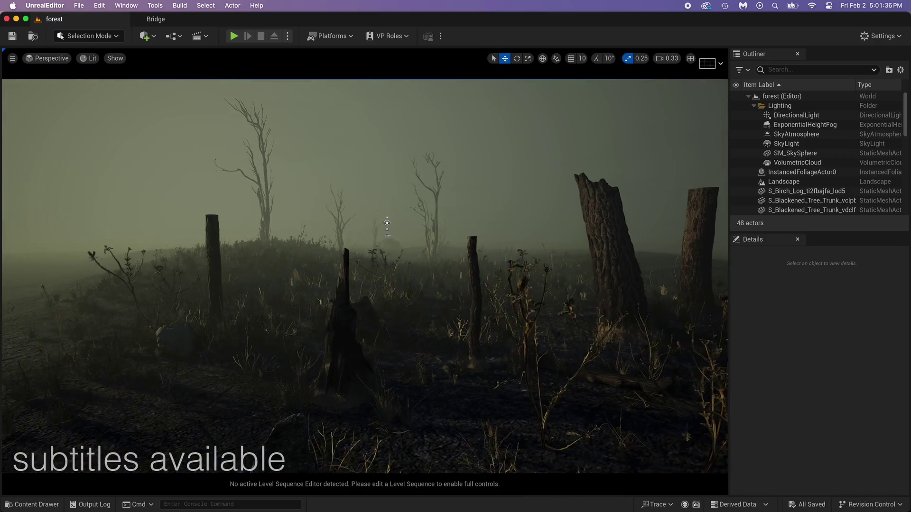
{"action": "right_click_drag", "start_coordinate": [387, 223], "coordinate": [393, 211]}
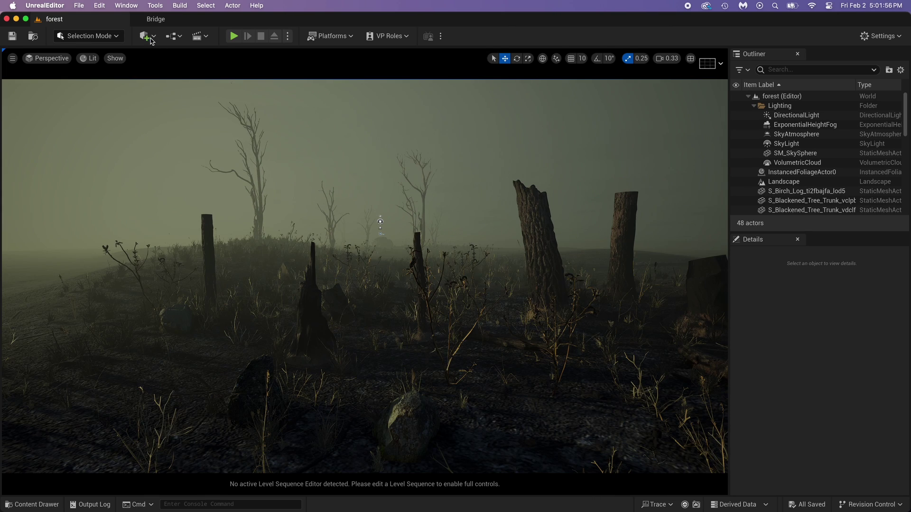
{"action": "left_click", "coordinate": [150, 40]}
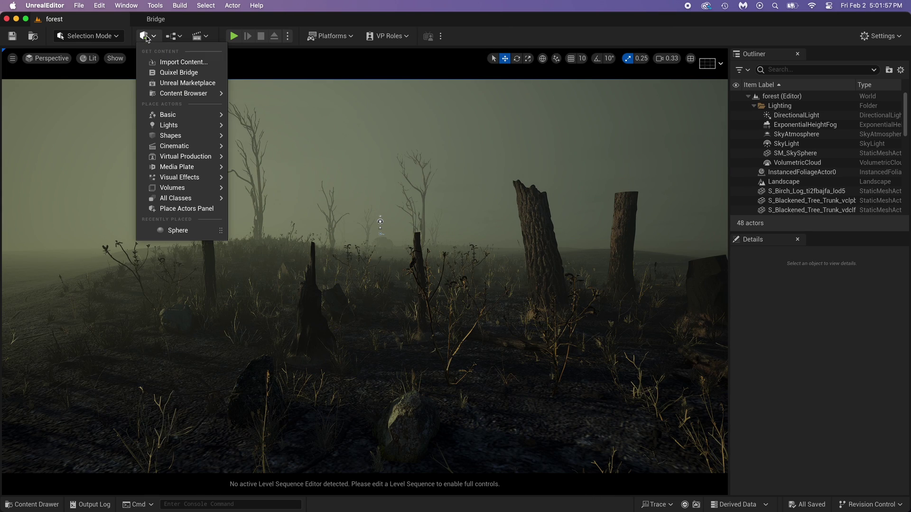
{"action": "mouse_move", "coordinate": [167, 142]}
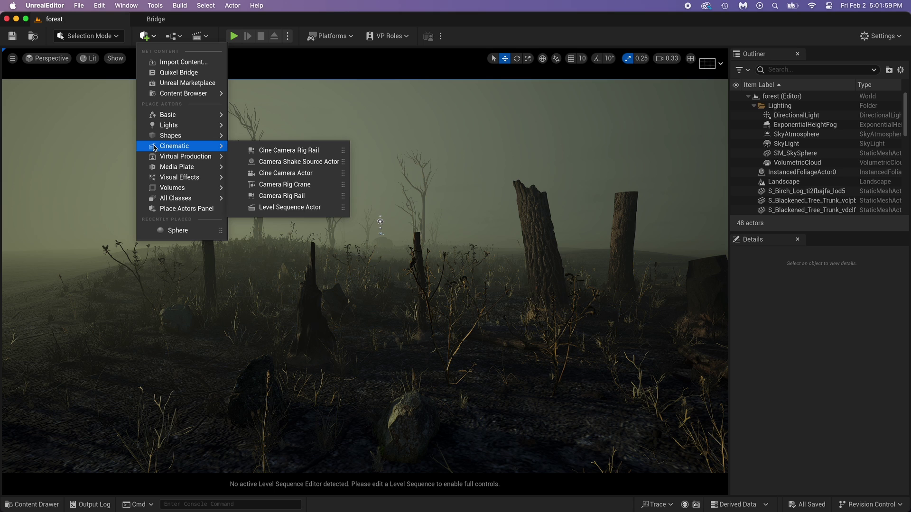
{"action": "left_click", "coordinate": [278, 175]}
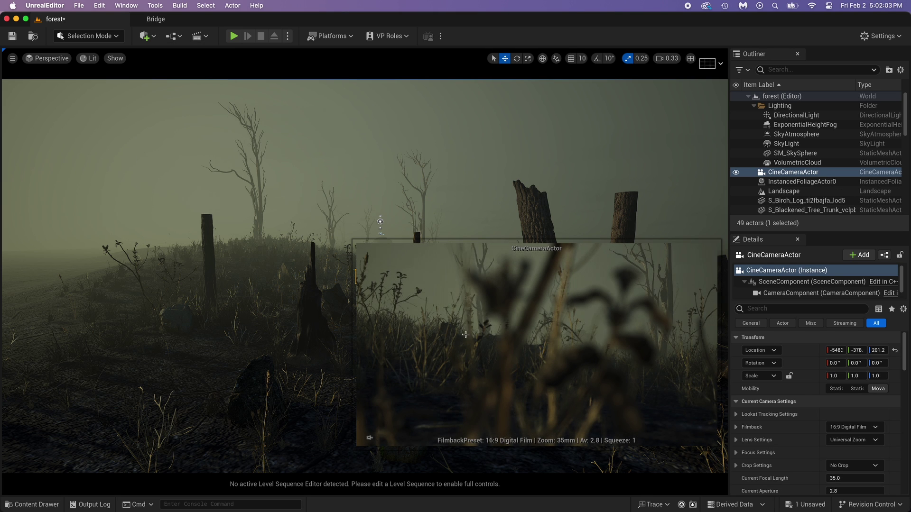
Move the cine camera to a new spot on the ground with the translate gizmo
{"action": "right_click_drag", "start_coordinate": [284, 228], "coordinate": [343, 263]}
{"action": "right_click_drag", "start_coordinate": [365, 152], "coordinate": [380, 185]}
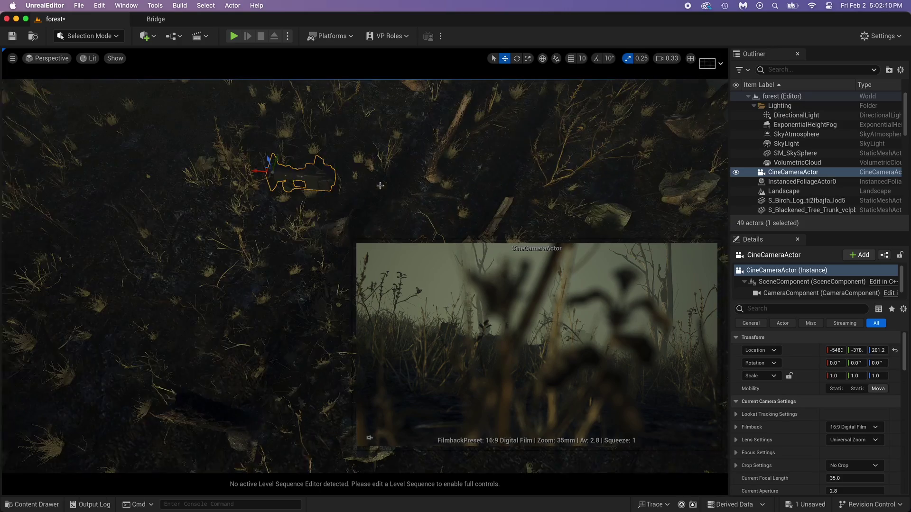
{"action": "left_click_drag", "start_coordinate": [247, 171], "coordinate": [302, 148]}
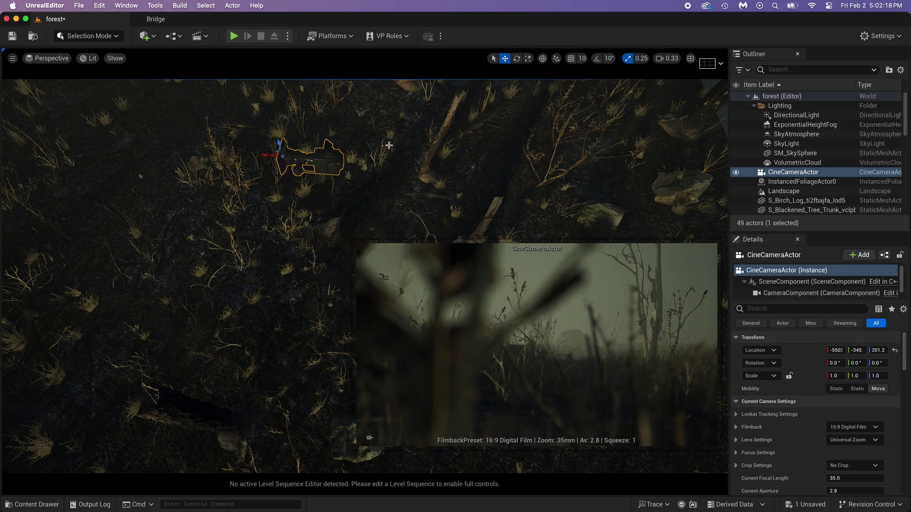
{"action": "mouse_move", "coordinate": [389, 145]}
{"action": "right_mouse_down"}
{"action": "mouse_move", "coordinate": [375, 134]}
{"action": "mouse_move", "coordinate": [386, 144]}
{"action": "right_mouse_up"}
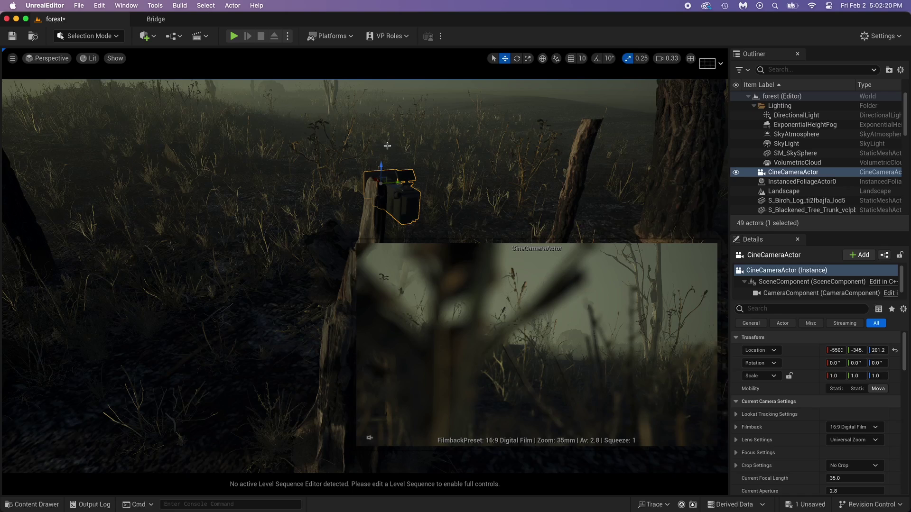
Pilot CineCameraActor and fly it to frame the bare trees with the distant rock between them
{"action": "left_click", "coordinate": [49, 59]}
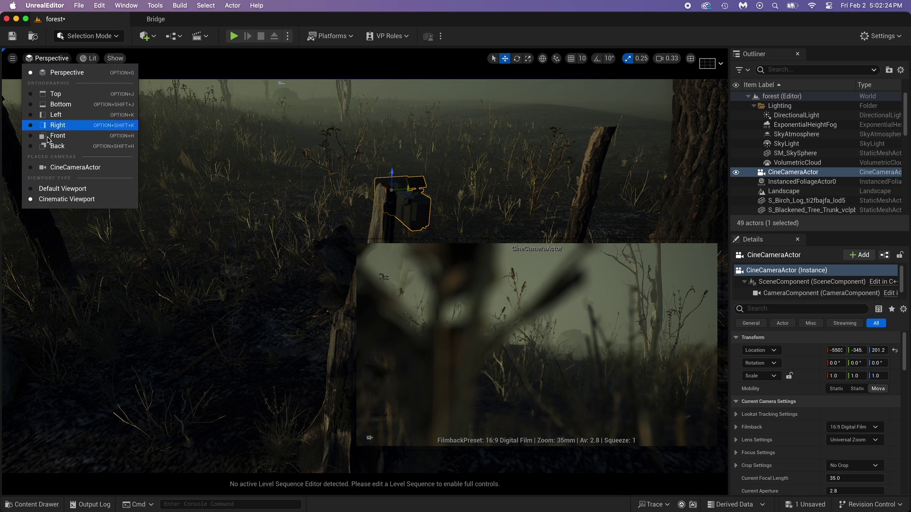
{"action": "left_click", "coordinate": [53, 169]}
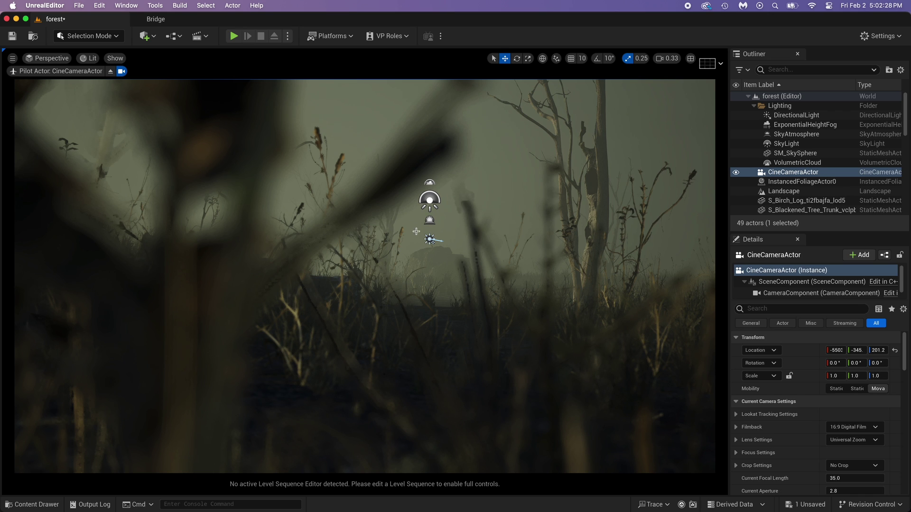
{"action": "mouse_move", "coordinate": [464, 204]}
{"action": "right_mouse_down"}
{"action": "mouse_move", "coordinate": [480, 225]}
{"action": "mouse_move", "coordinate": [796, 233]}
{"action": "mouse_move", "coordinate": [496, 225]}
{"action": "mouse_move", "coordinate": [455, 204]}
{"action": "right_mouse_up"}
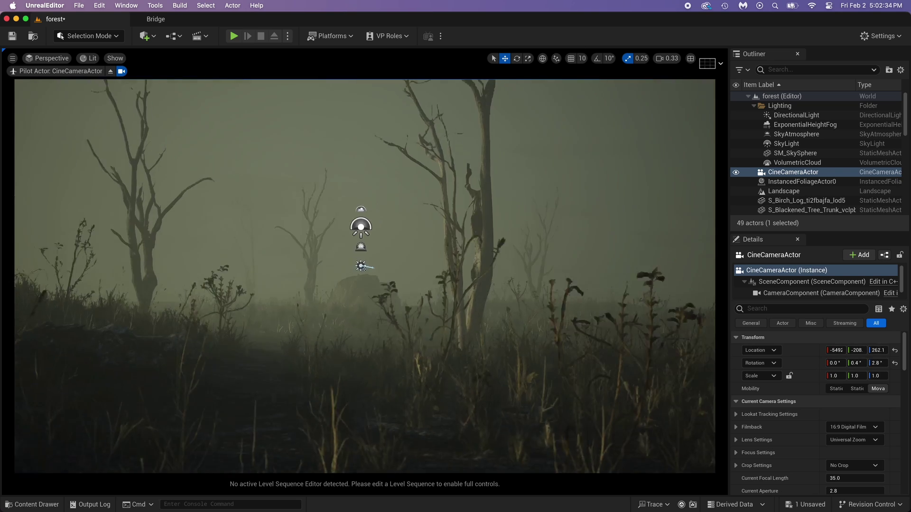
{"action": "right_click_drag", "start_coordinate": [361, 235], "coordinate": [202, 185]}
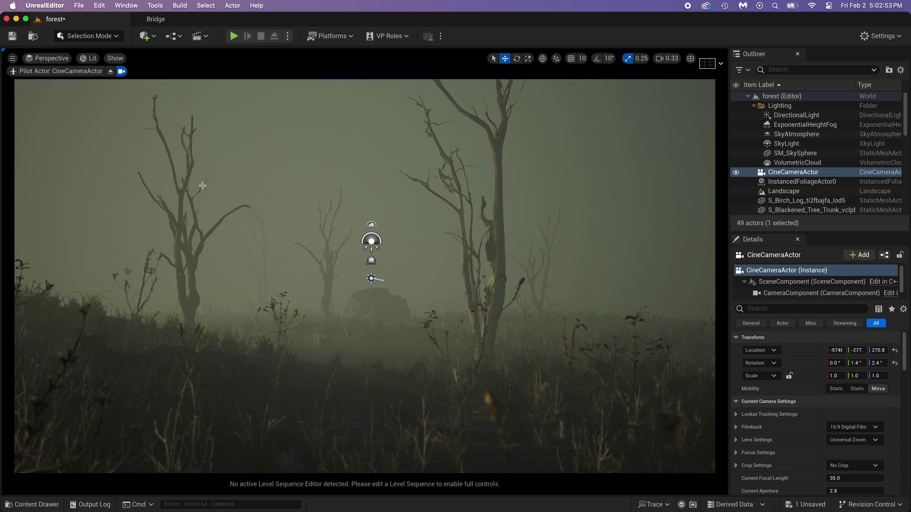
Stop piloting CineCameraActor and view the camera model from outside in the forest
{"action": "left_click", "coordinate": [111, 72]}
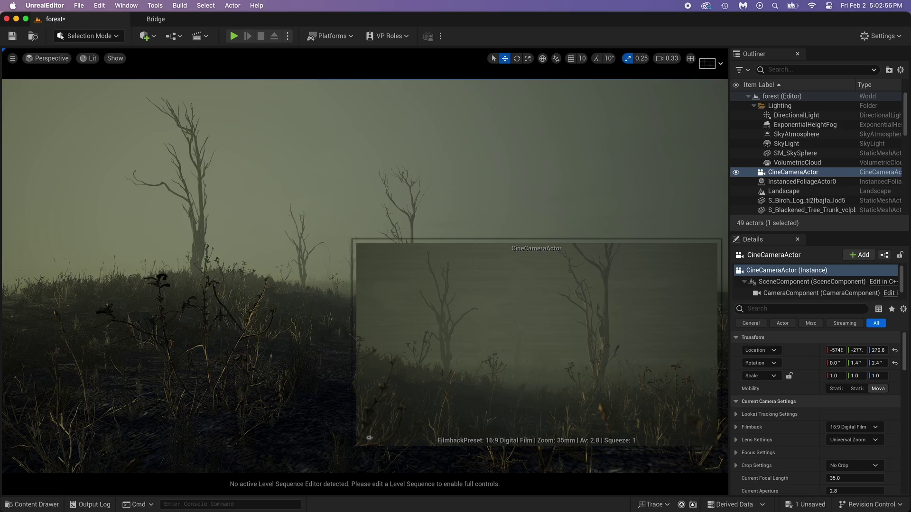
{"action": "key", "text": "s"}
{"action": "right_click_drag", "start_coordinate": [189, 190], "coordinate": [189, 309]}
{"action": "key", "text": "e"}
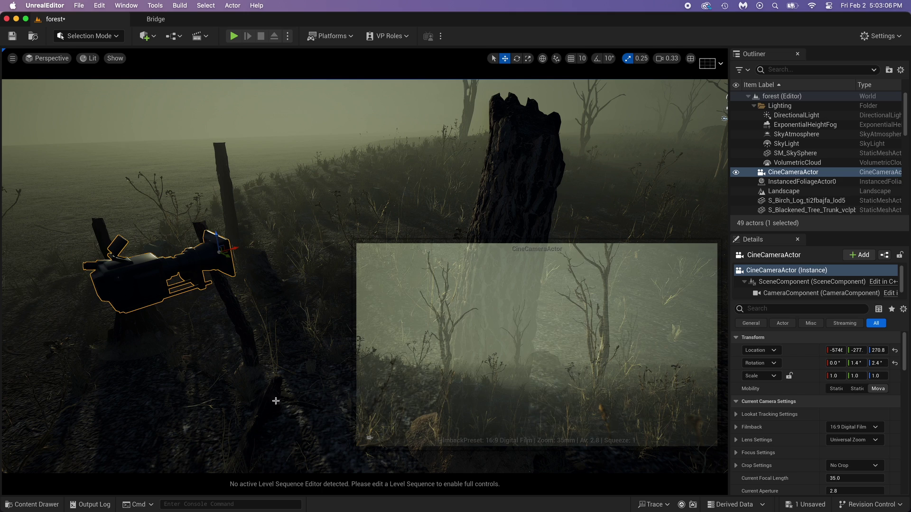
Select a blackened tree trunk and then the cine camera to compare when the camera preview shows, and clear the selection
{"action": "left_click", "coordinate": [221, 167]}
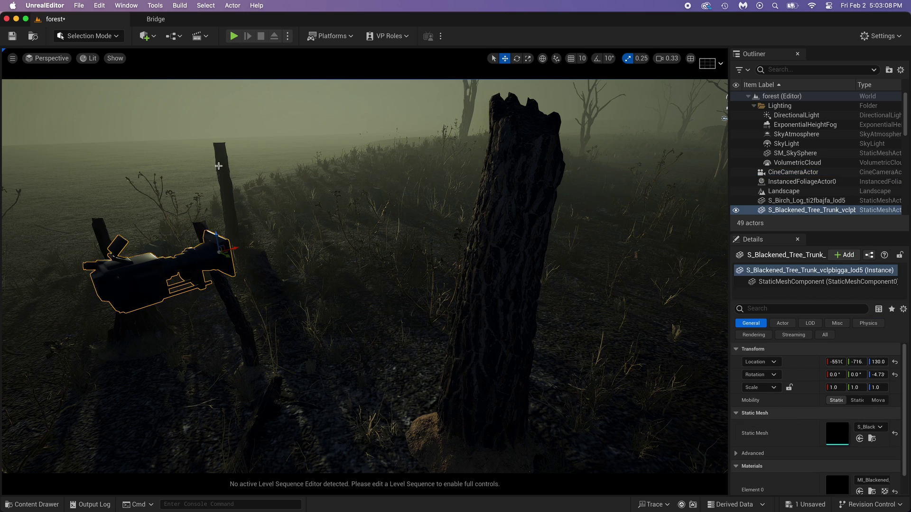
{"action": "key", "text": "a"}
{"action": "right_click_drag", "start_coordinate": [431, 273], "coordinate": [539, 256]}
{"action": "right_click_drag", "start_coordinate": [465, 309], "coordinate": [471, 310]}
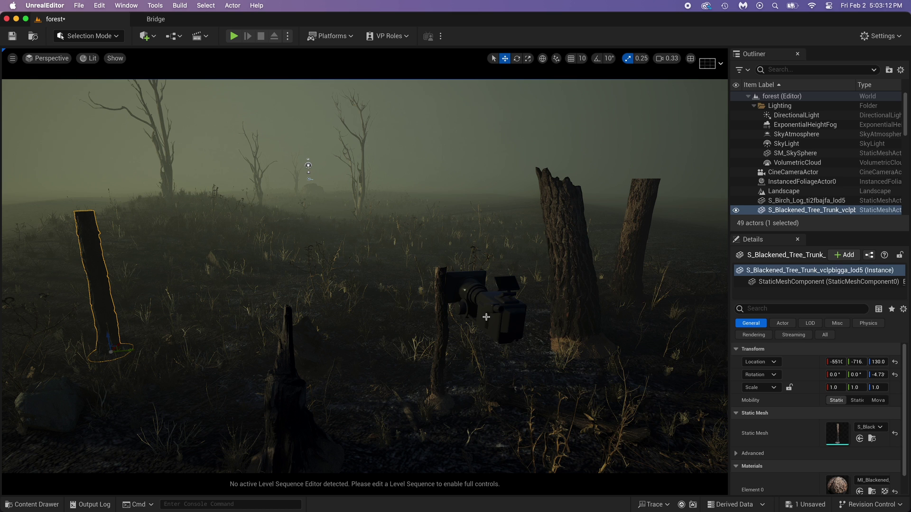
{"action": "left_click", "coordinate": [486, 316]}
{"action": "right_click_drag", "start_coordinate": [390, 202], "coordinate": [444, 212]}
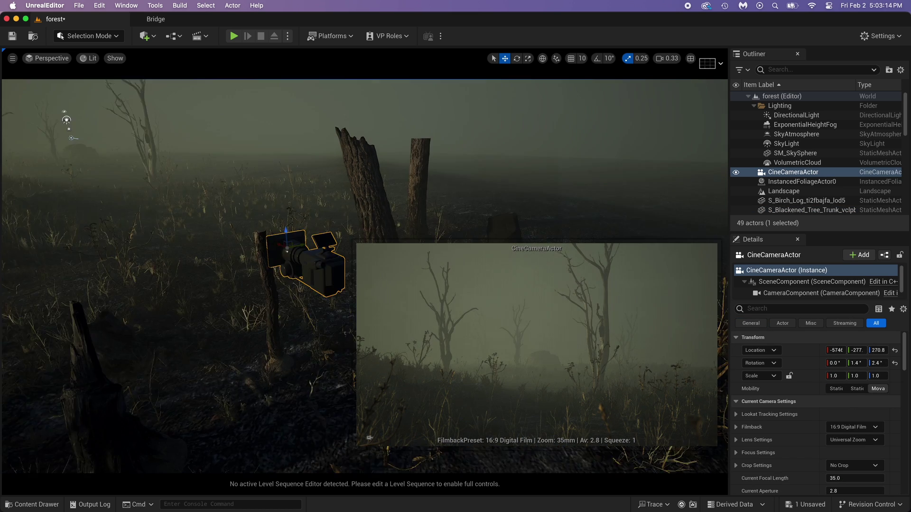
{"action": "right_click_drag", "start_coordinate": [227, 290], "coordinate": [272, 287]}
{"action": "key", "text": "Escape"}
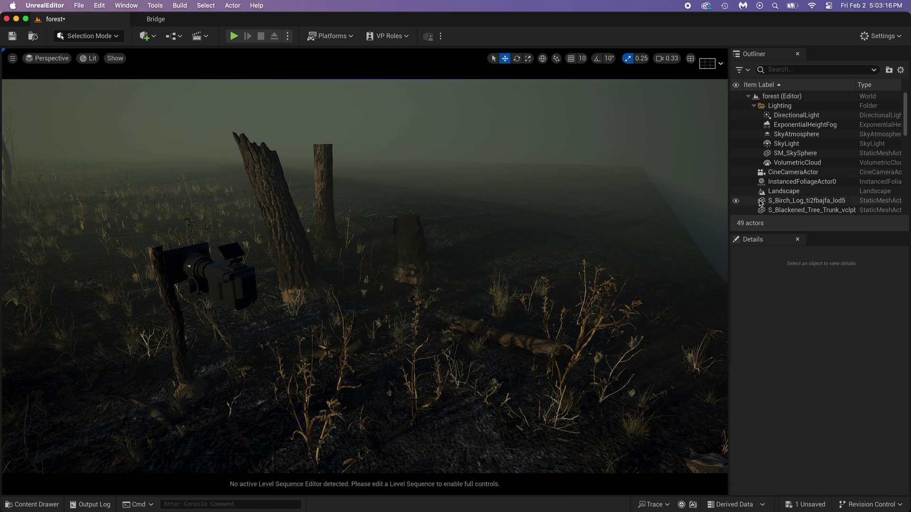
Select CineCameraActor, pin its preview, and select the broken tree trunk to check the preview with another object selected
{"action": "left_click", "coordinate": [788, 172]}
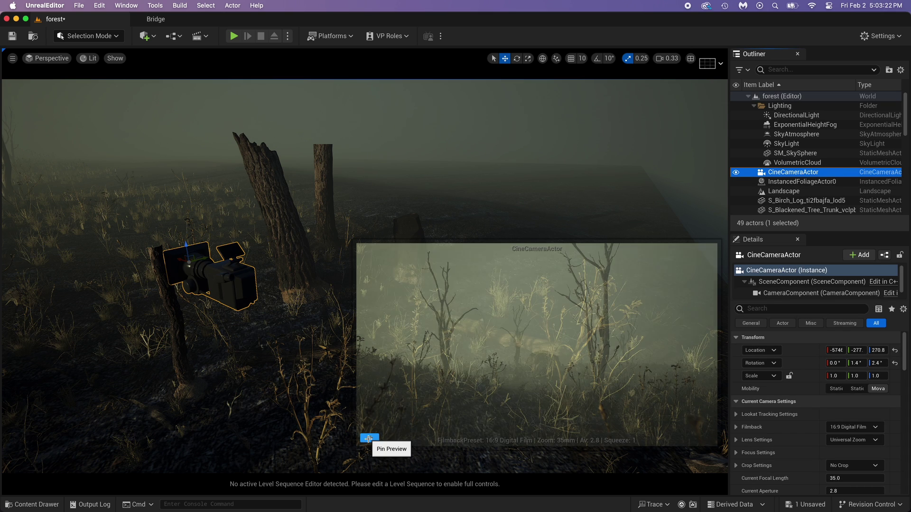
{"action": "left_click", "coordinate": [369, 439]}
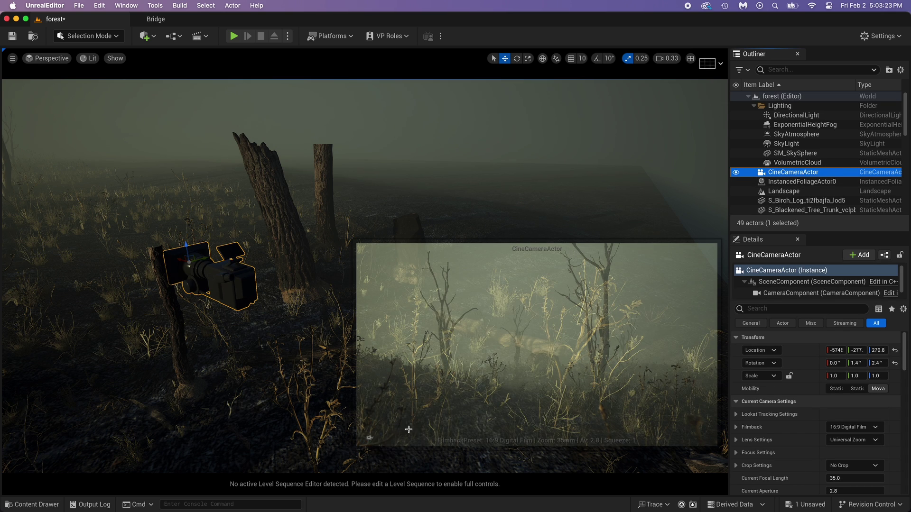
{"action": "left_click", "coordinate": [371, 439]}
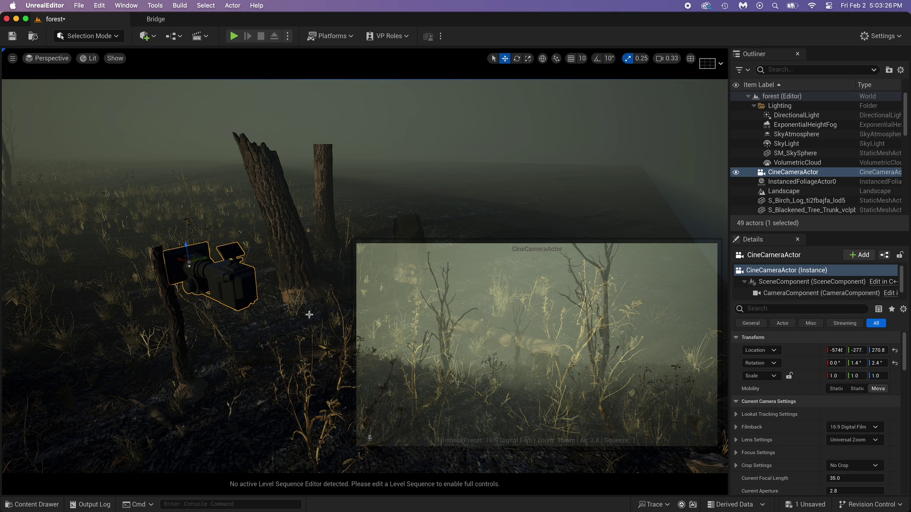
{"action": "right_click_drag", "start_coordinate": [306, 304], "coordinate": [220, 335]}
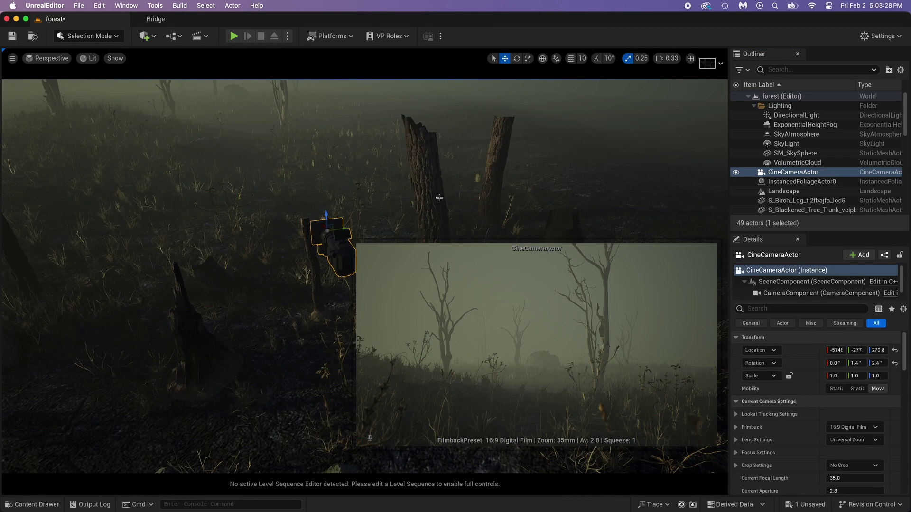
{"action": "left_click", "coordinate": [440, 186]}
{"action": "right_click_drag", "start_coordinate": [440, 185], "coordinate": [398, 213]}
{"action": "right_click_drag", "start_coordinate": [254, 306], "coordinate": [255, 297]}
{"action": "right_click_drag", "start_coordinate": [441, 178], "coordinate": [472, 195]}
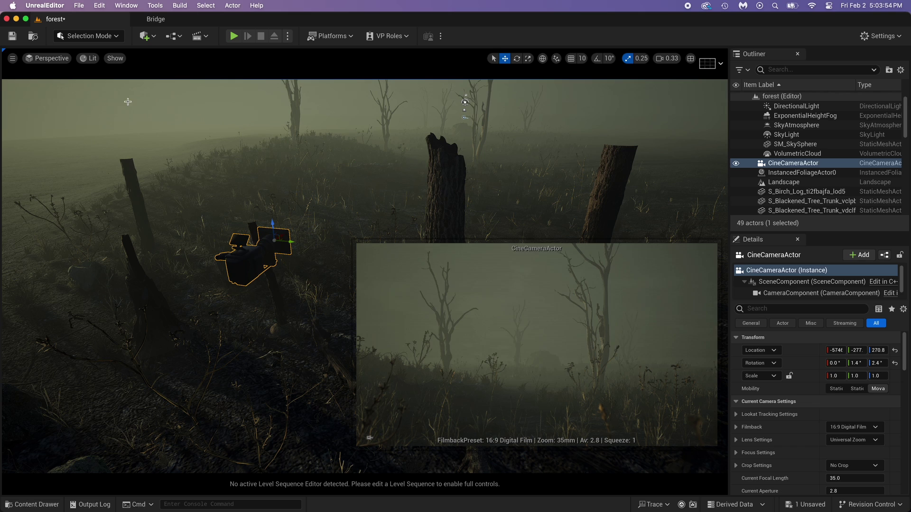
Pilot CineCameraActor again and save the forest level
{"action": "left_click", "coordinate": [48, 57]}
{"action": "left_click", "coordinate": [94, 167]}
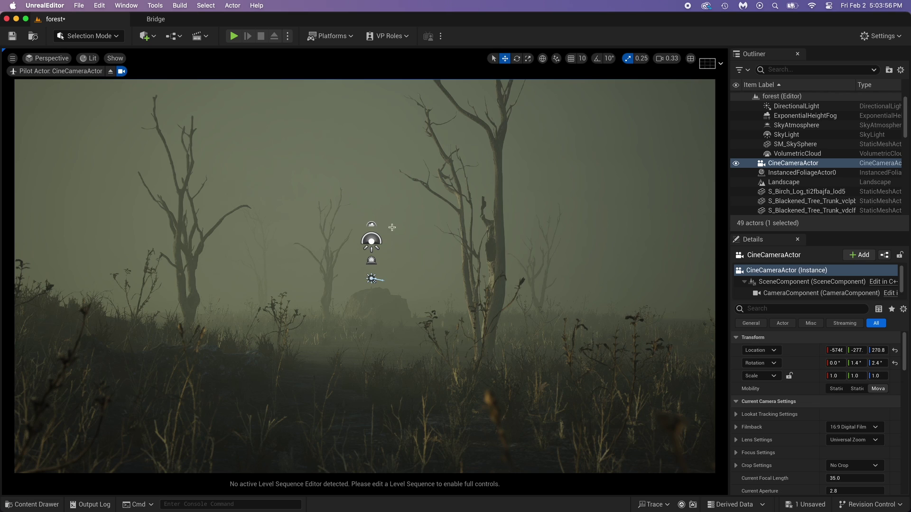
{"action": "key", "text": "super+s"}
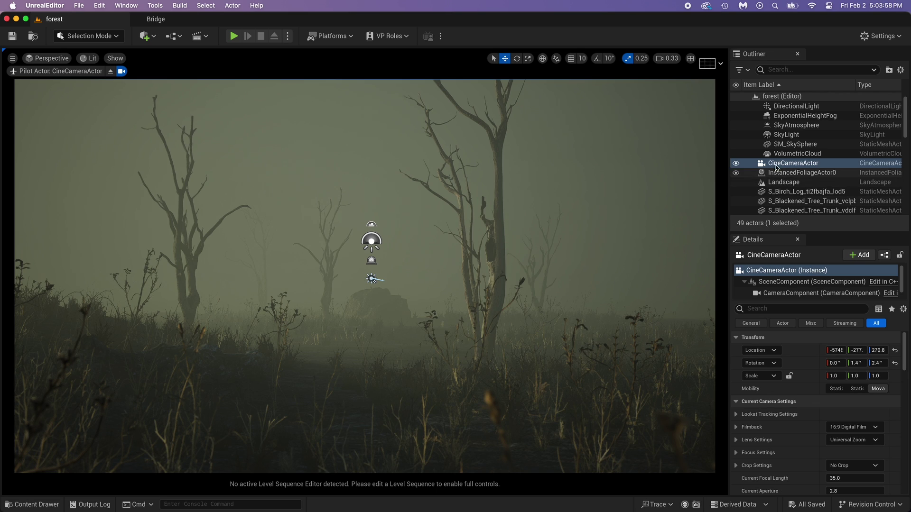
Try a current focal length of 15.0 on CineCameraActor and reset it to the default
{"action": "left_click", "coordinate": [797, 163]}
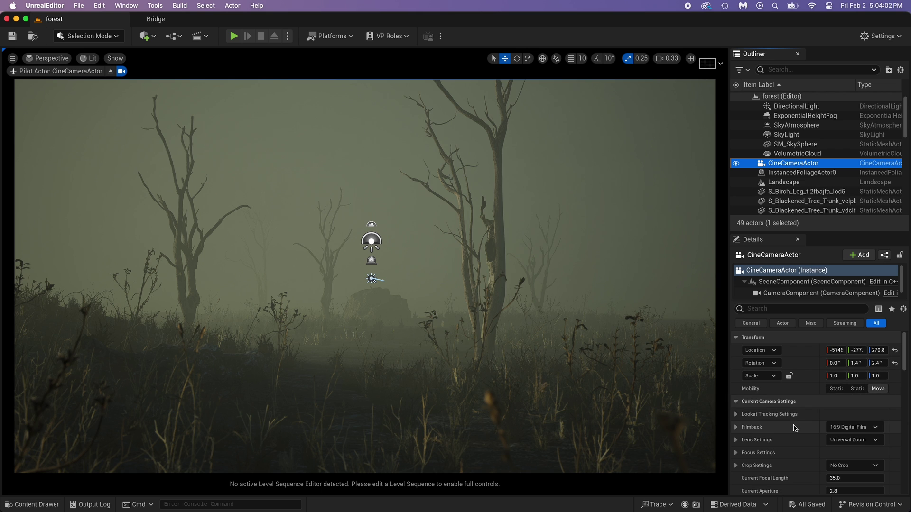
{"action": "scroll", "coordinate": [795, 428], "scroll_direction": "down", "scroll_amount": 2}
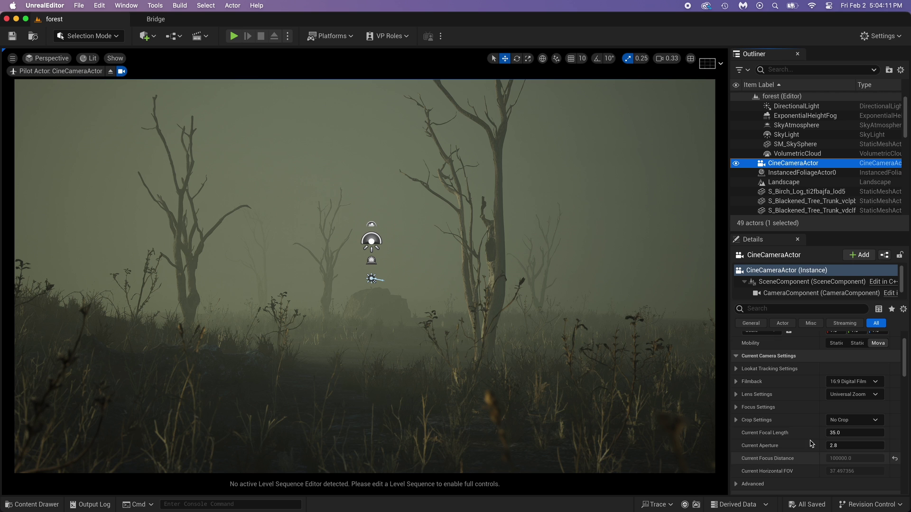
{"action": "left_click_drag", "start_coordinate": [835, 434], "coordinate": [876, 434]}
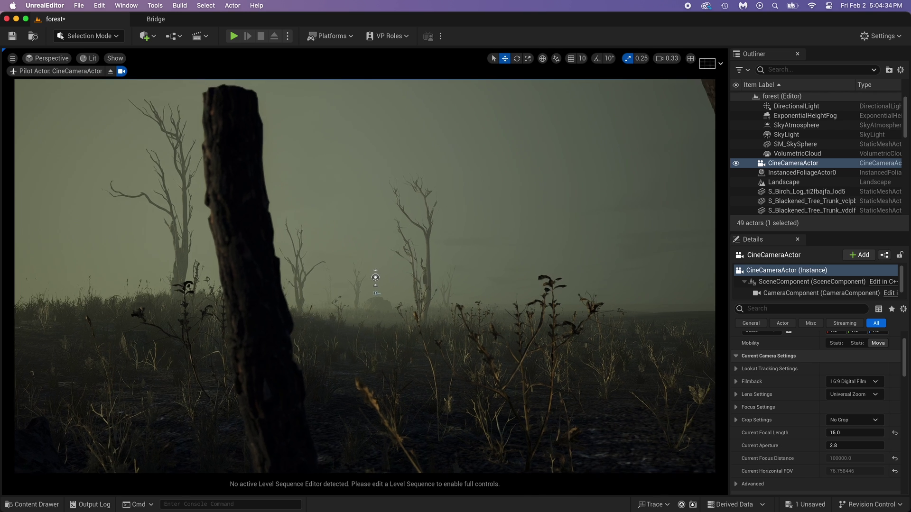
{"action": "left_click", "coordinate": [896, 433]}
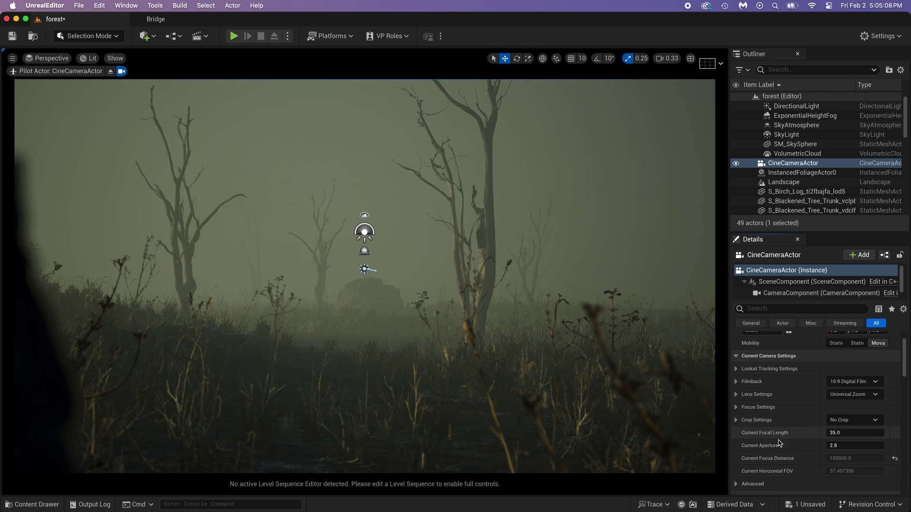
Fly the piloted camera to bring the dark broken stump into the foreground of the shot
{"action": "key", "text": "a"}
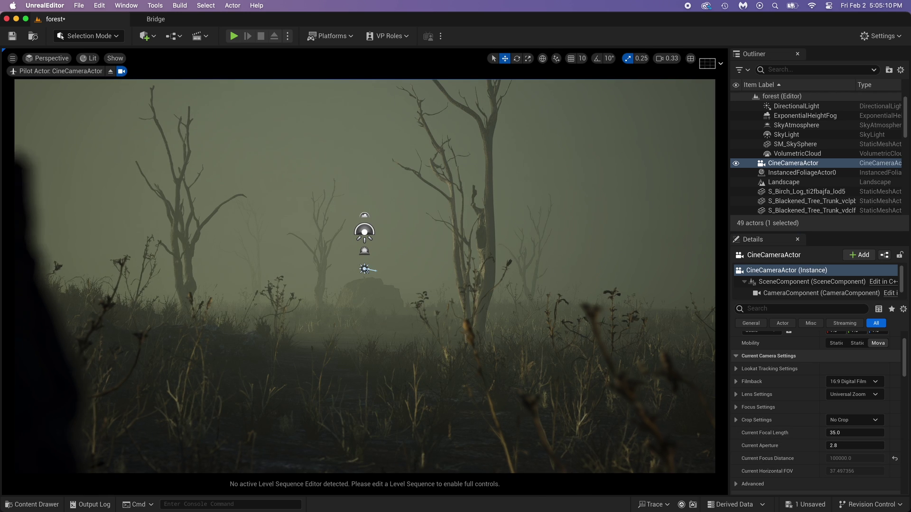
{"action": "right_click_drag", "start_coordinate": [403, 327], "coordinate": [393, 343]}
{"action": "key", "text": "a"}
{"action": "key", "text": "s"}
{"action": "key", "text": "d"}
{"action": "key", "text": "a"}
{"action": "key", "text": "s"}
Lower the viewport camera speed to 0.033 and fine-tune the framing closer to the foreground stump
{"action": "left_click", "coordinate": [664, 59]}
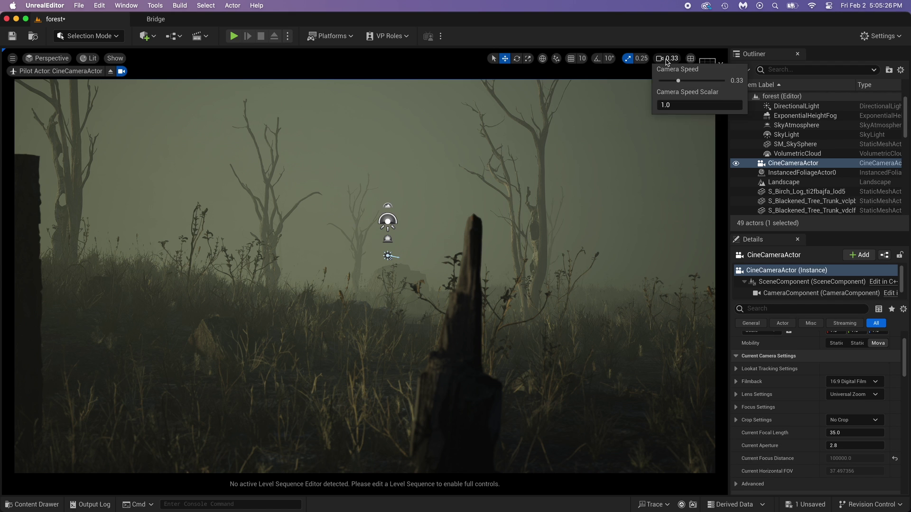
{"action": "left_click", "coordinate": [662, 61]}
{"action": "left_click", "coordinate": [671, 60]}
{"action": "left_click_drag", "start_coordinate": [675, 82], "coordinate": [664, 81]}
{"action": "left_click", "coordinate": [670, 56]}
{"action": "right_click_drag", "start_coordinate": [551, 213], "coordinate": [539, 210]}
{"action": "key", "text": "q"}
Expand the camera's focus settings and set the manual focus distance by sampling scene depth on the dark foreground stump
{"action": "scroll", "coordinate": [737, 394], "scroll_direction": "down", "scroll_amount": 1}
{"action": "left_click", "coordinate": [736, 392]}
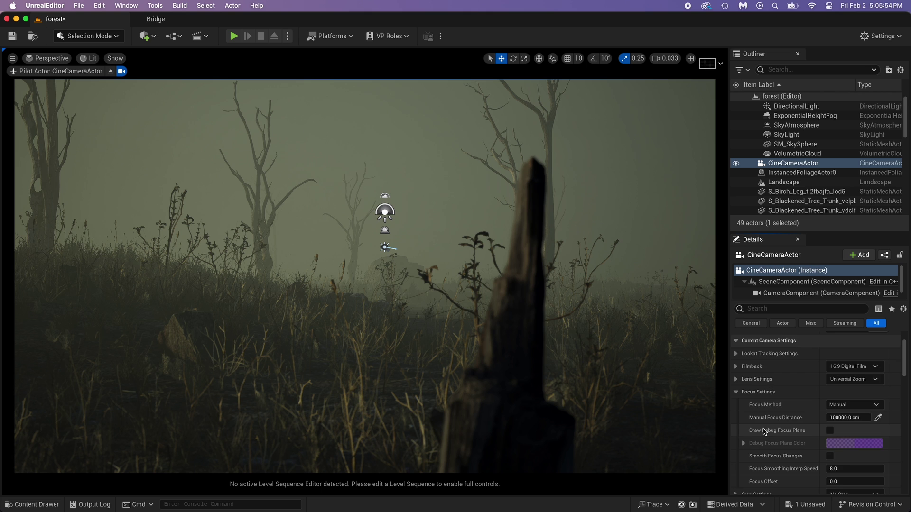
{"action": "scroll", "coordinate": [765, 431], "scroll_direction": "down", "scroll_amount": 2}
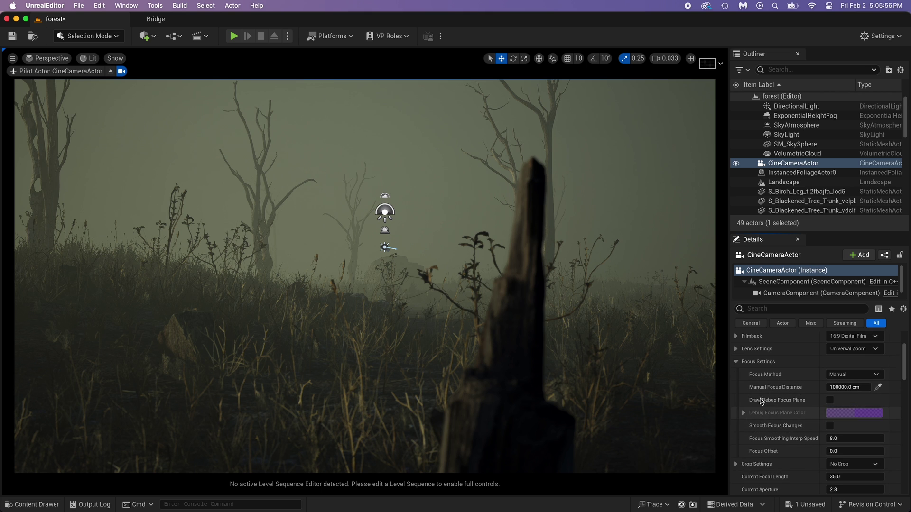
{"action": "left_click", "coordinate": [736, 362]}
{"action": "left_click", "coordinate": [736, 362]}
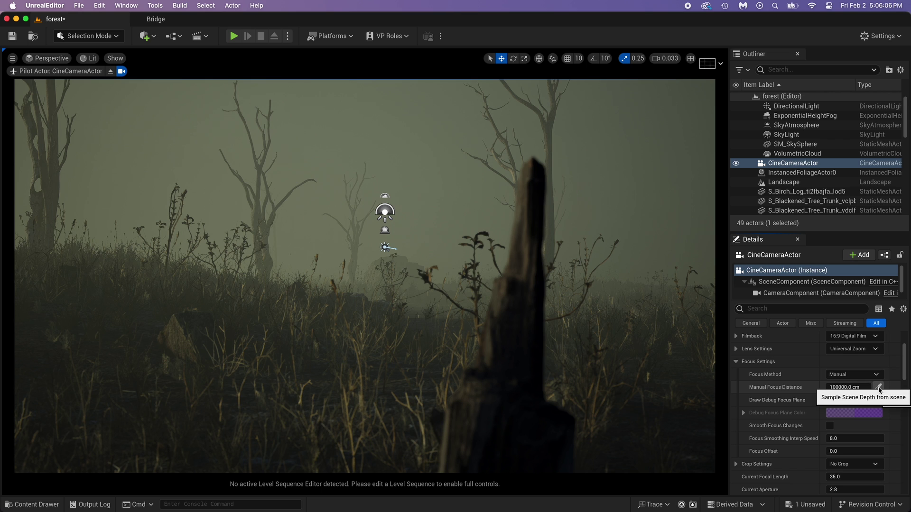
{"action": "left_click", "coordinate": [878, 387]}
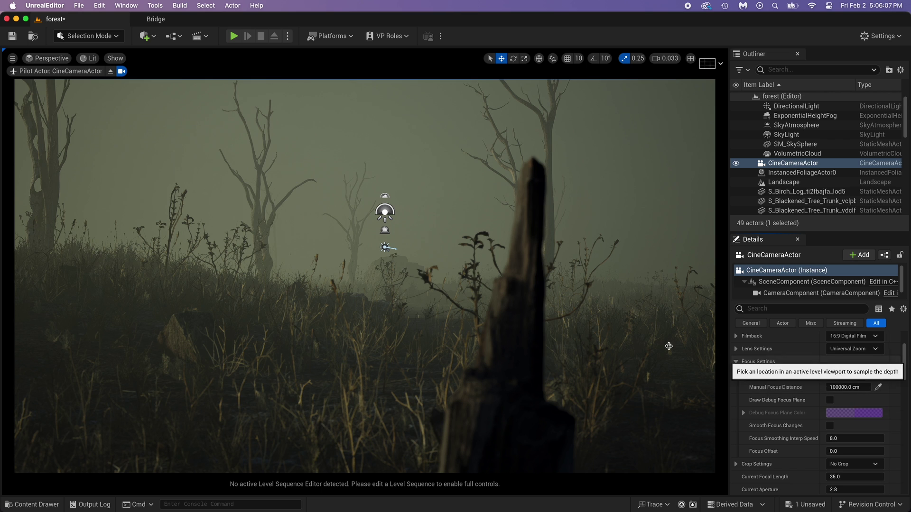
{"action": "left_click", "coordinate": [513, 312]}
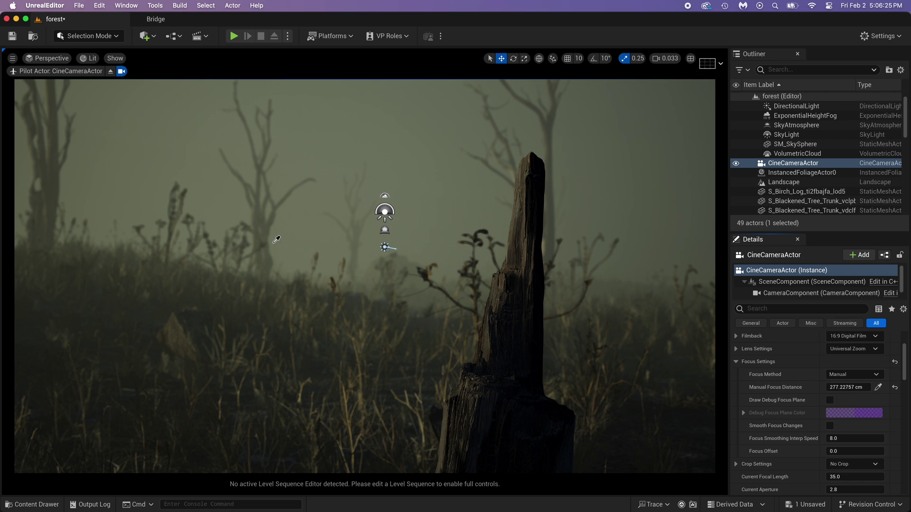
Try sampling the focus on a distant tree, and refocus the camera on the foreground stump
{"action": "left_click", "coordinate": [357, 233]}
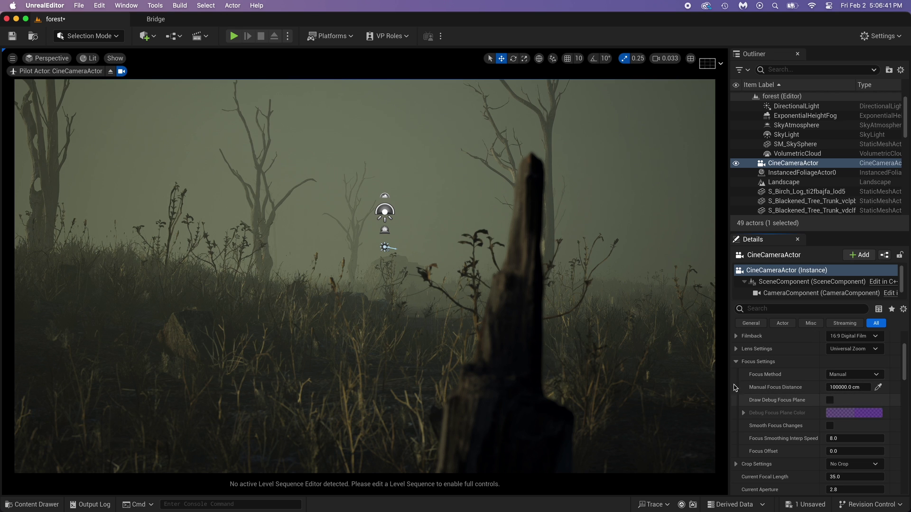
{"action": "left_click", "coordinate": [515, 295]}
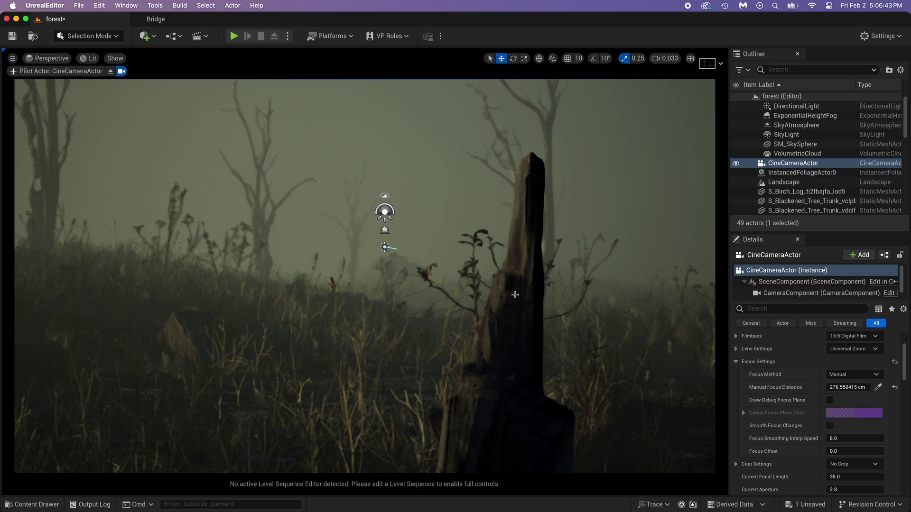
{"action": "left_click", "coordinate": [878, 387]}
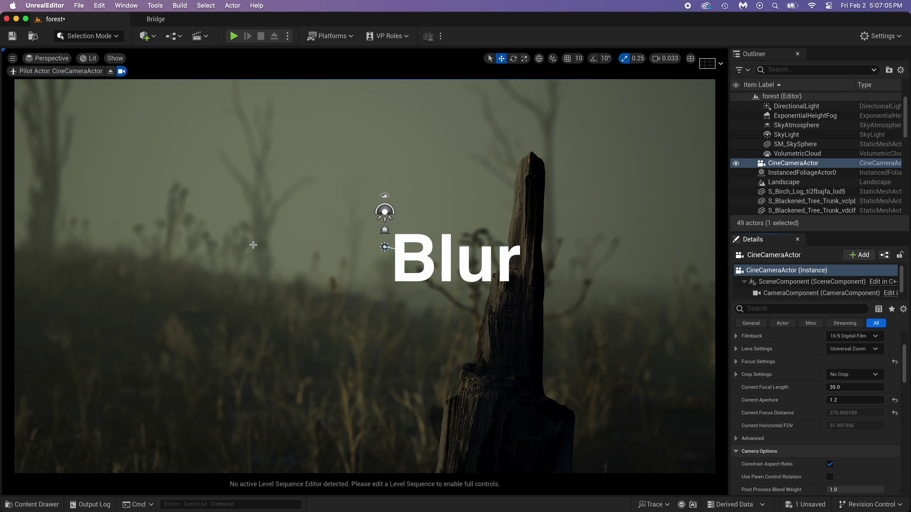
Try current apertures of 1.2 and 22.0 on CineCameraActor and reset the aperture to its default
{"action": "left_click_drag", "start_coordinate": [836, 398], "coordinate": [841, 398]}
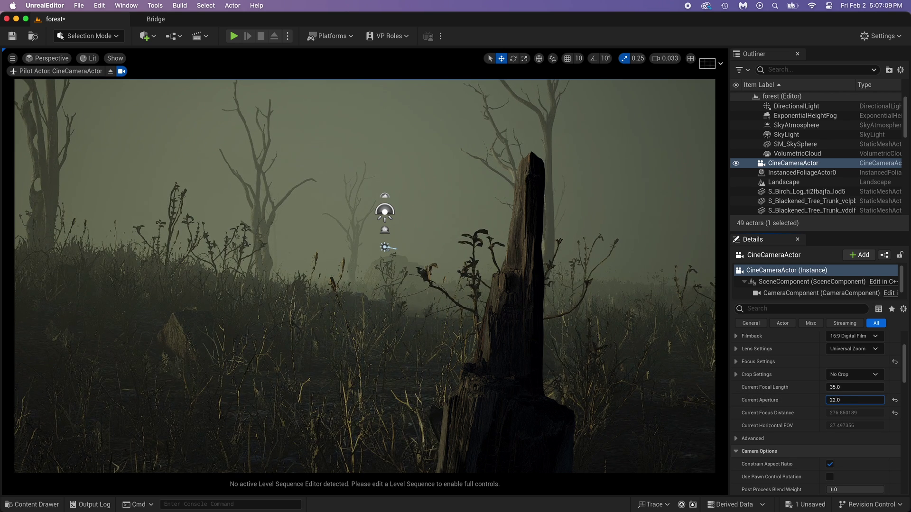
{"action": "left_click_drag", "start_coordinate": [836, 398], "coordinate": [837, 398]}
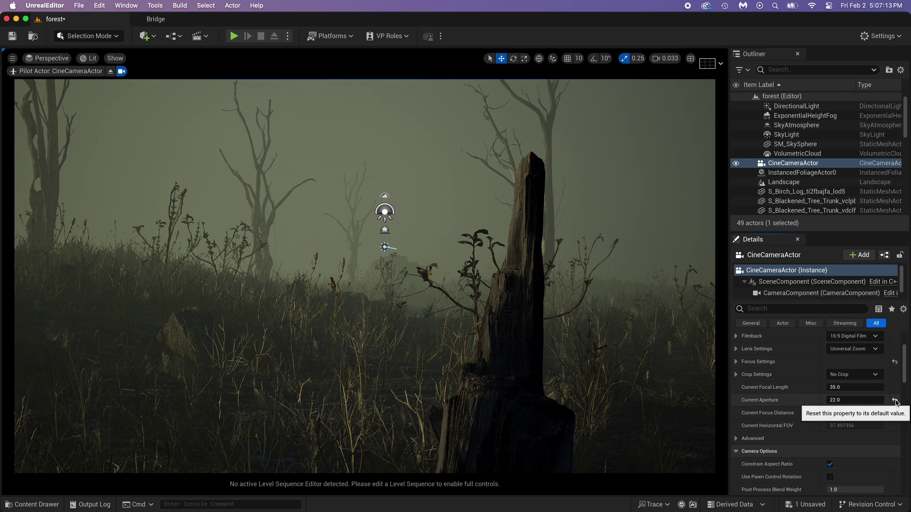
{"action": "left_click", "coordinate": [895, 400]}
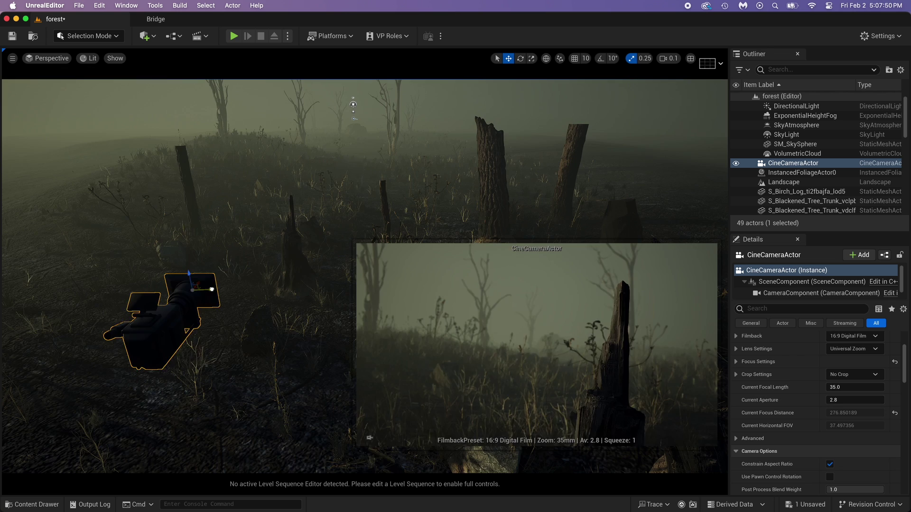
Shift CineCameraActor slightly sideways along its Y axis to reframe the stump, and save the forest level
{"action": "left_click_drag", "start_coordinate": [210, 289], "coordinate": [173, 278]}
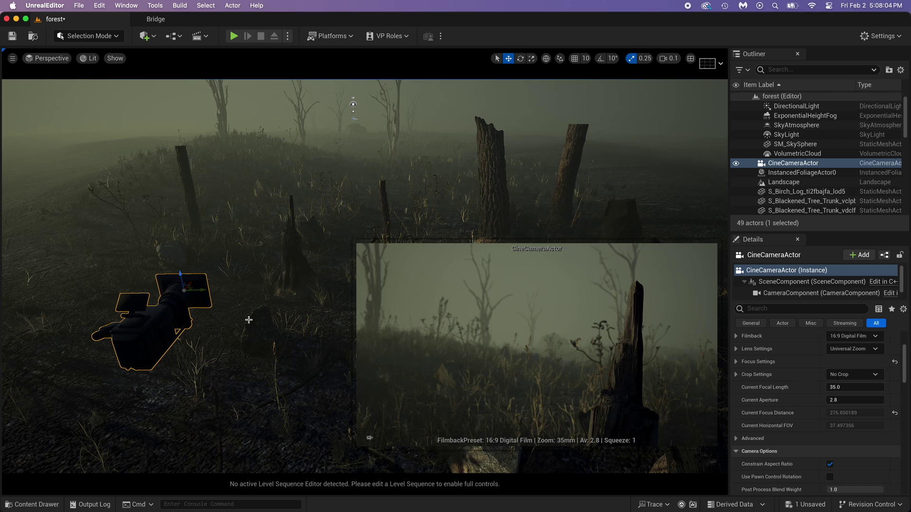
{"action": "key", "text": "super+s"}
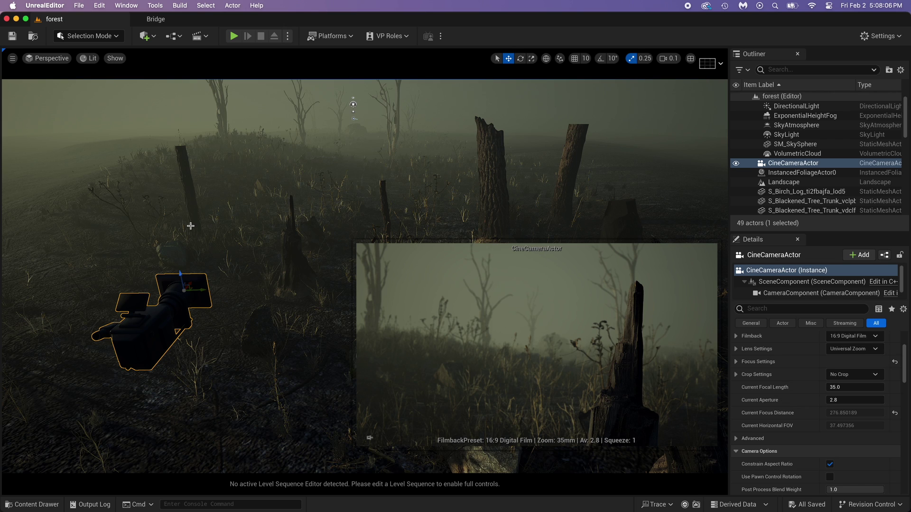
Add a level sequence named camera_movement in the Content folder and save it
{"action": "left_click", "coordinate": [197, 38]}
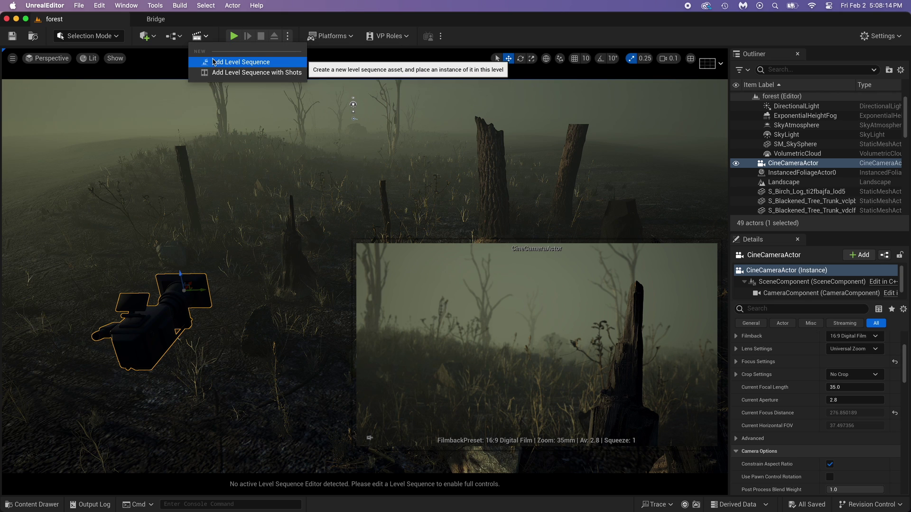
{"action": "left_click", "coordinate": [250, 64]}
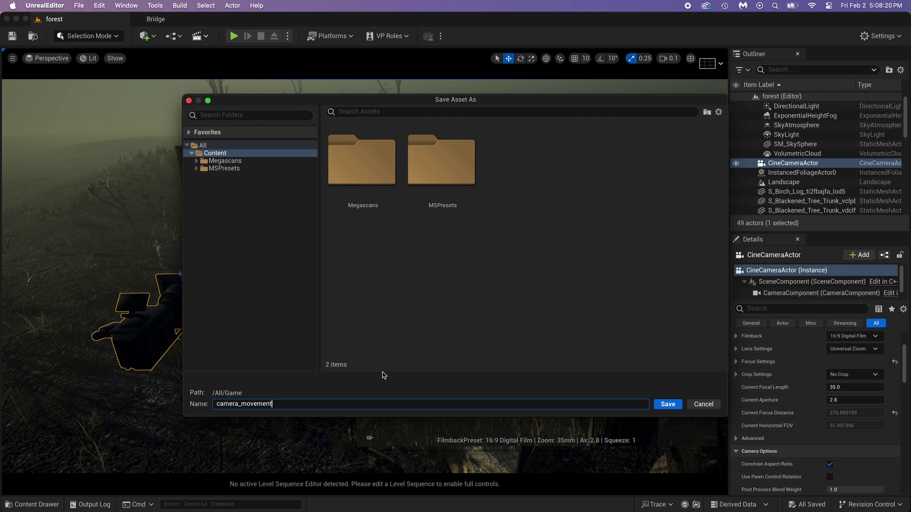
{"action": "left_click", "coordinate": [667, 404]}
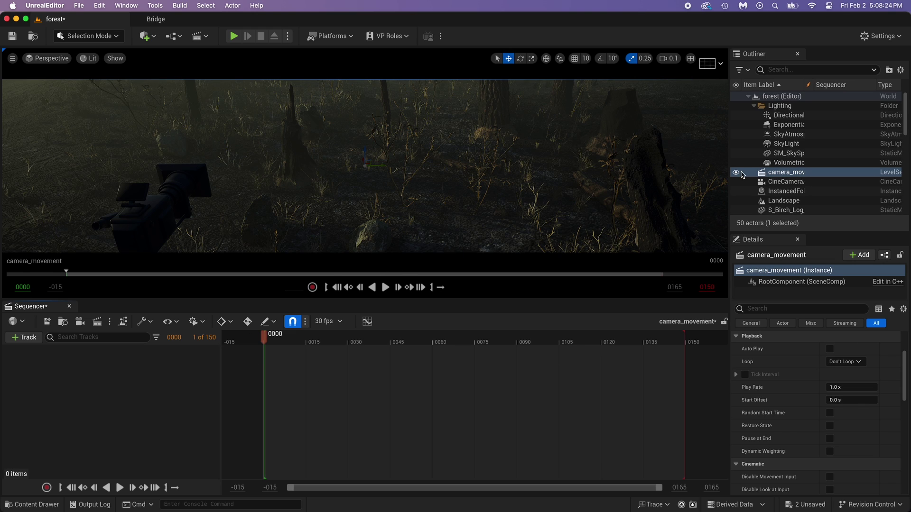
{"action": "scroll", "coordinate": [616, 176], "scroll_direction": "down", "scroll_amount": 10}
{"action": "right_click_drag", "start_coordinate": [593, 175], "coordinate": [584, 194]}
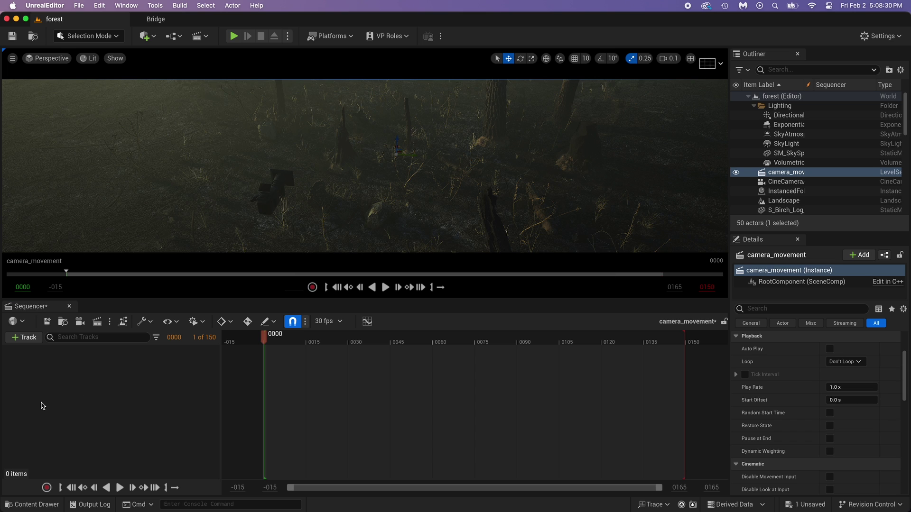
{"action": "left_click", "coordinate": [44, 322]}
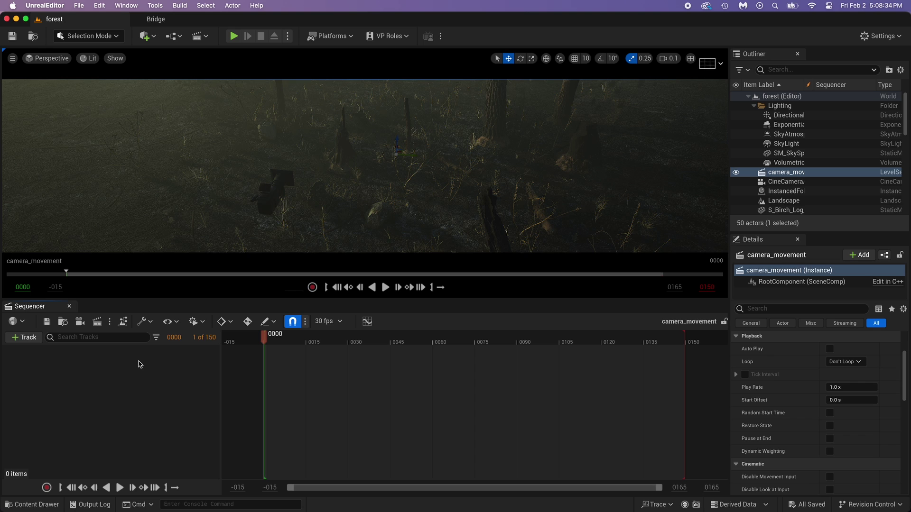
Add CineCameraActor to the camera_movement sequence and save the sequence
{"action": "right_click_drag", "start_coordinate": [256, 209], "coordinate": [256, 188]}
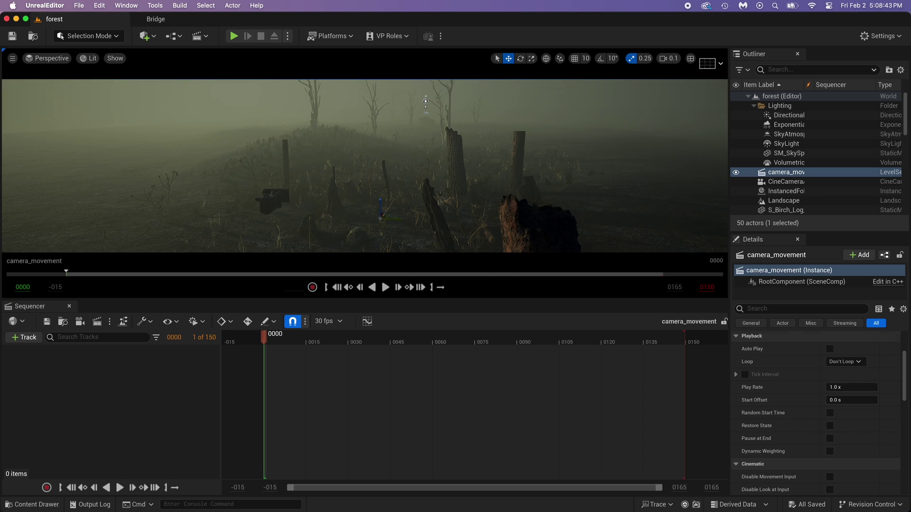
{"action": "left_click", "coordinate": [268, 201]}
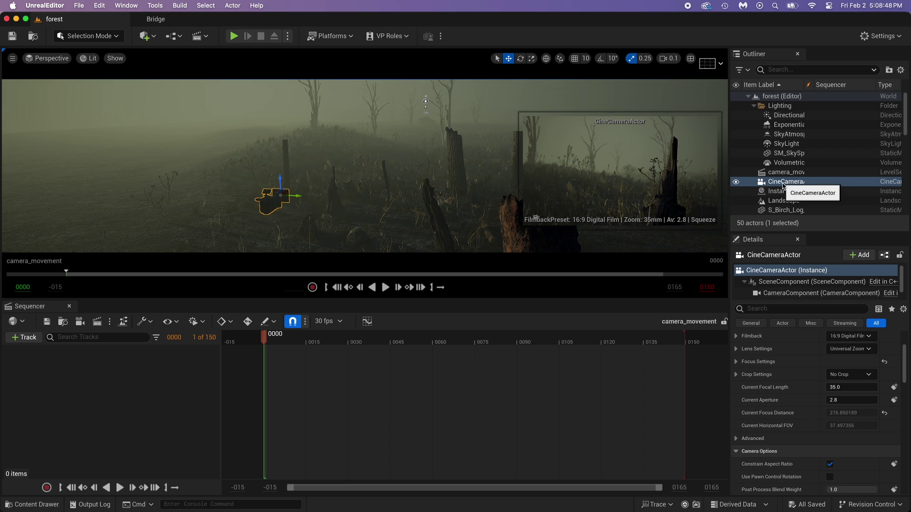
{"action": "left_click_drag", "start_coordinate": [788, 184], "coordinate": [102, 380]}
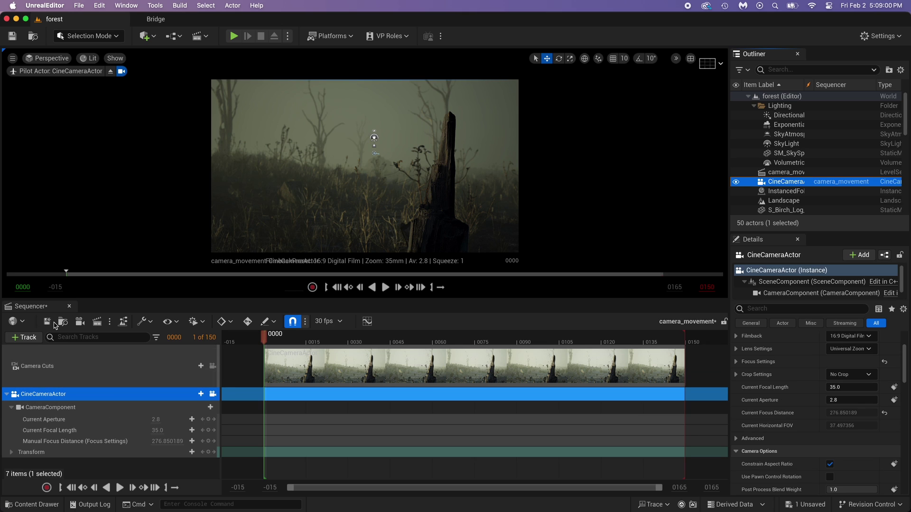
{"action": "left_click", "coordinate": [49, 322]}
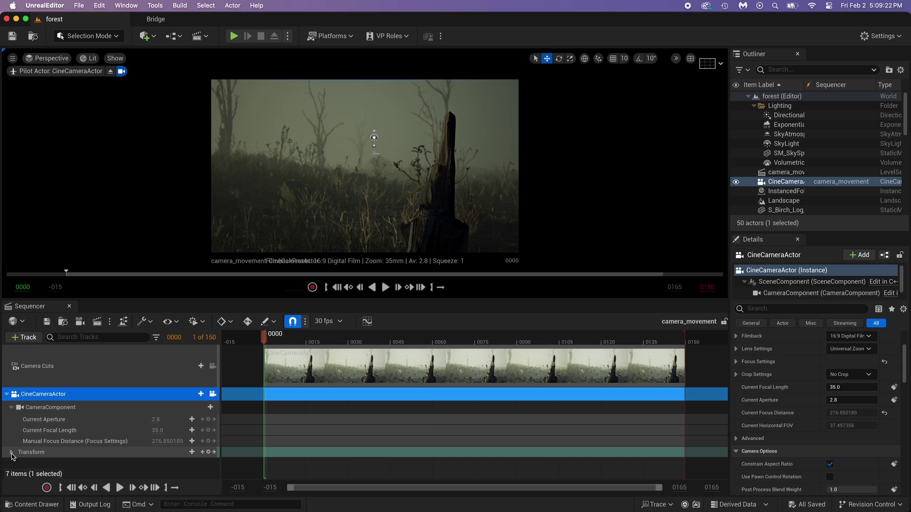
Expand the Transform and Location channels of CineCameraActor in the sequence
{"action": "left_click", "coordinate": [12, 452]}
{"action": "scroll", "coordinate": [71, 455], "scroll_direction": "down", "scroll_amount": 1}
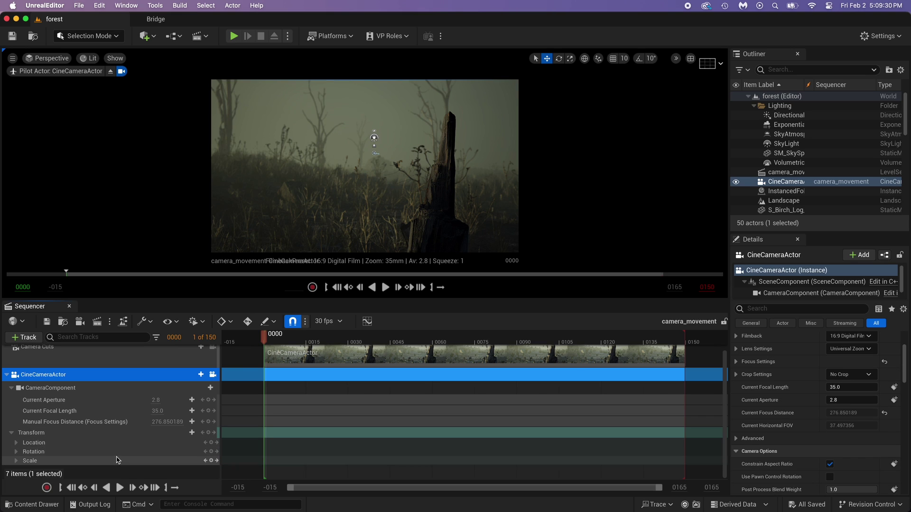
{"action": "left_click", "coordinate": [17, 443]}
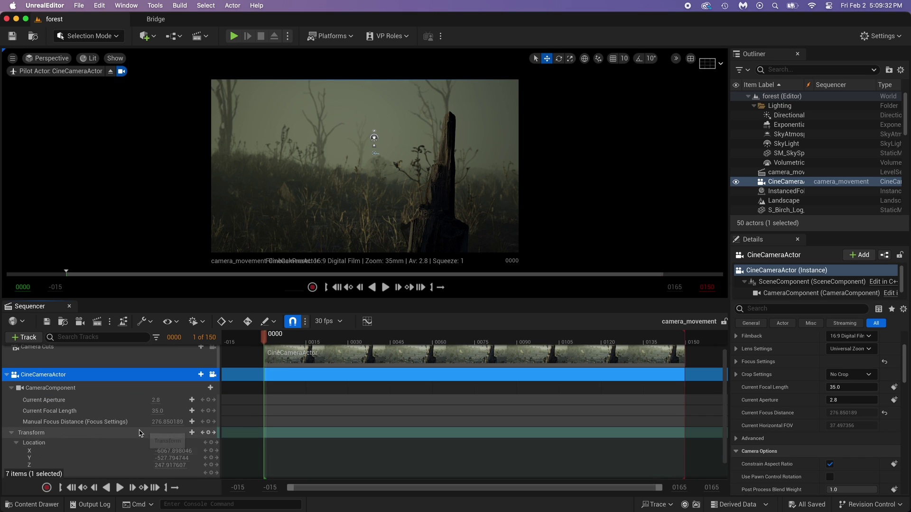
{"action": "scroll", "coordinate": [18, 446], "scroll_direction": "down", "scroll_amount": 1}
Try shifting the camera's X location, undo the change, and restore the camera track after undoing one action too many
{"action": "left_click_drag", "start_coordinate": [169, 432], "coordinate": [162, 431]}
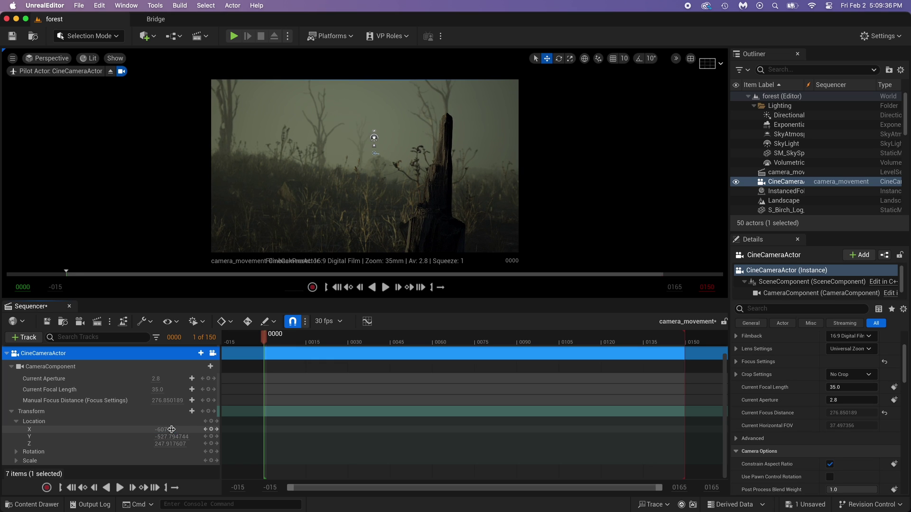
{"action": "key", "text": "super+z"}
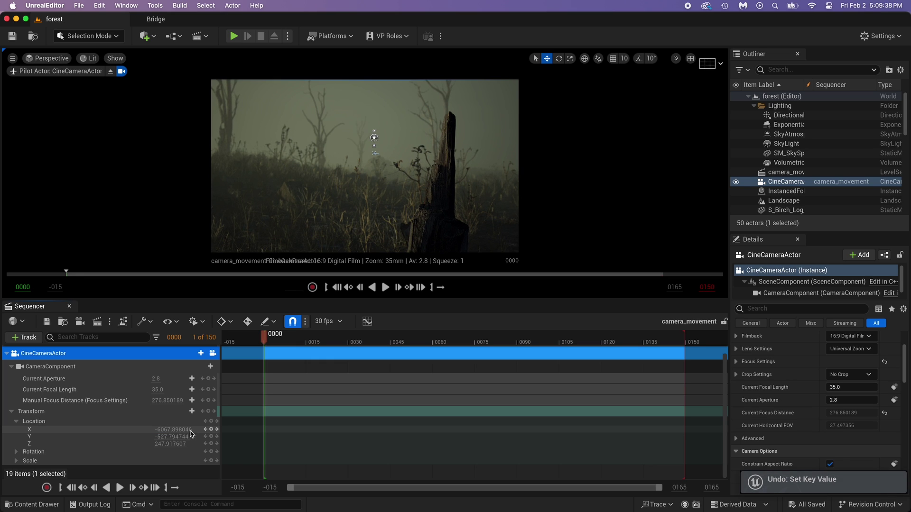
{"action": "key", "text": "super+z"}
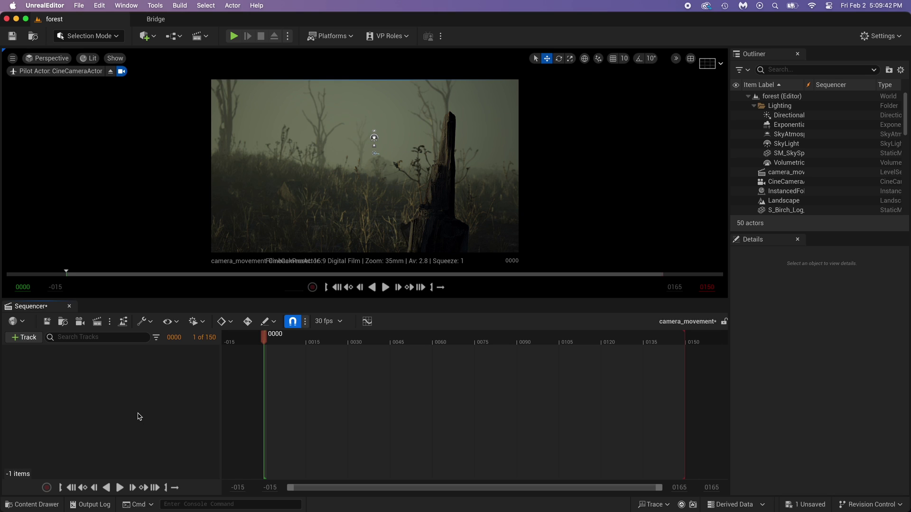
{"action": "key", "text": "super+shift+z"}
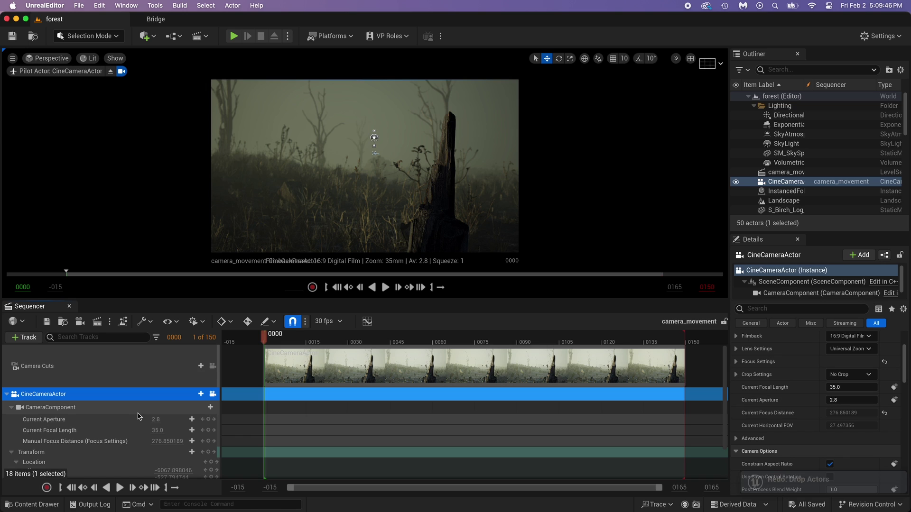
Set the camera's Y location to -541.0 and key it at frame 0000, checking the key by scrubbing
{"action": "scroll", "coordinate": [120, 449], "scroll_direction": "down", "scroll_amount": 1}
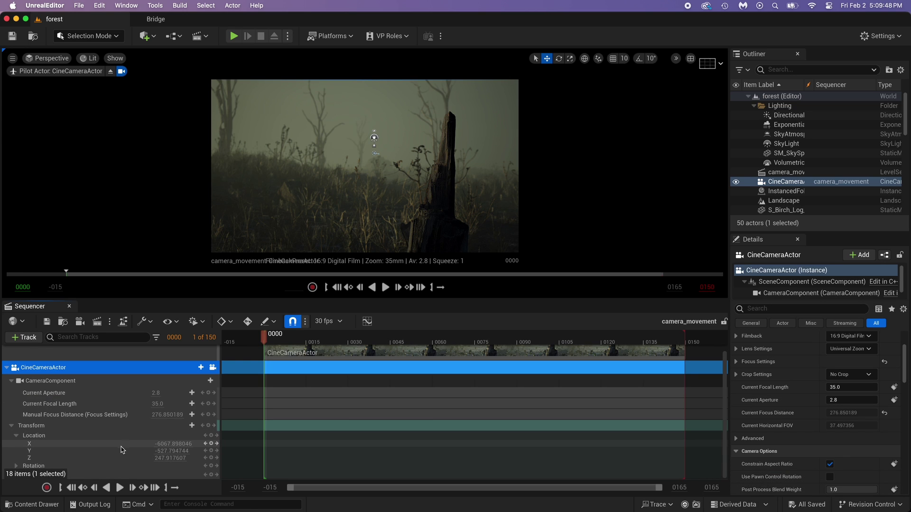
{"action": "left_click_drag", "start_coordinate": [168, 451], "coordinate": [157, 451]}
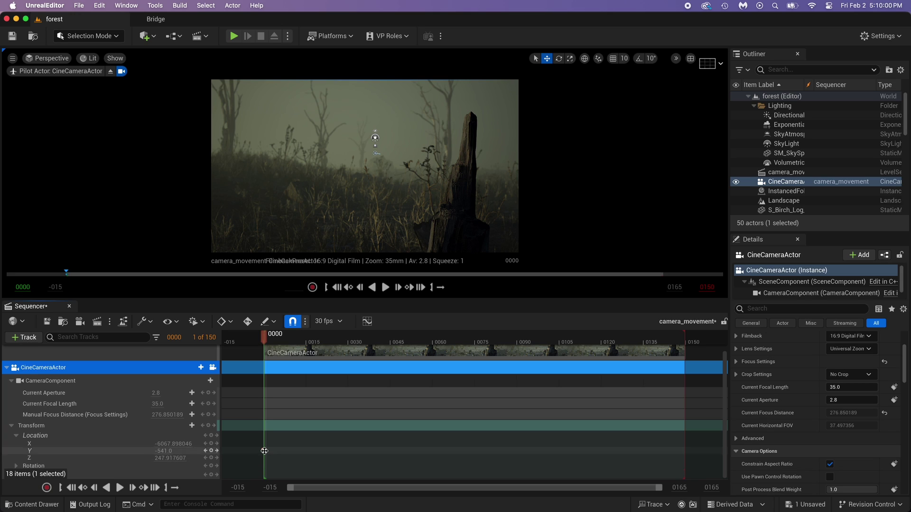
{"action": "left_click", "coordinate": [264, 450]}
{"action": "left_click", "coordinate": [270, 337]}
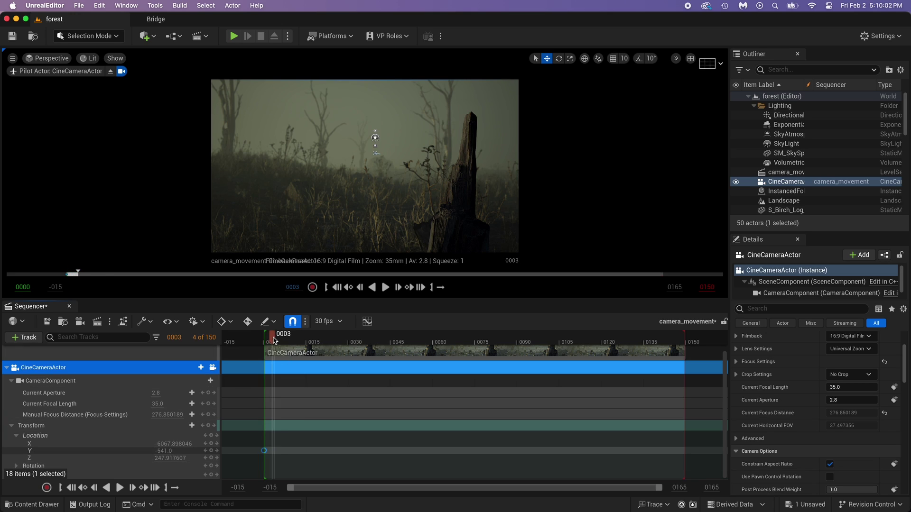
{"action": "mouse_move", "coordinate": [274, 338]}
{"action": "left_mouse_down"}
{"action": "mouse_move", "coordinate": [297, 338]}
{"action": "mouse_move", "coordinate": [264, 338]}
{"action": "left_mouse_up"}
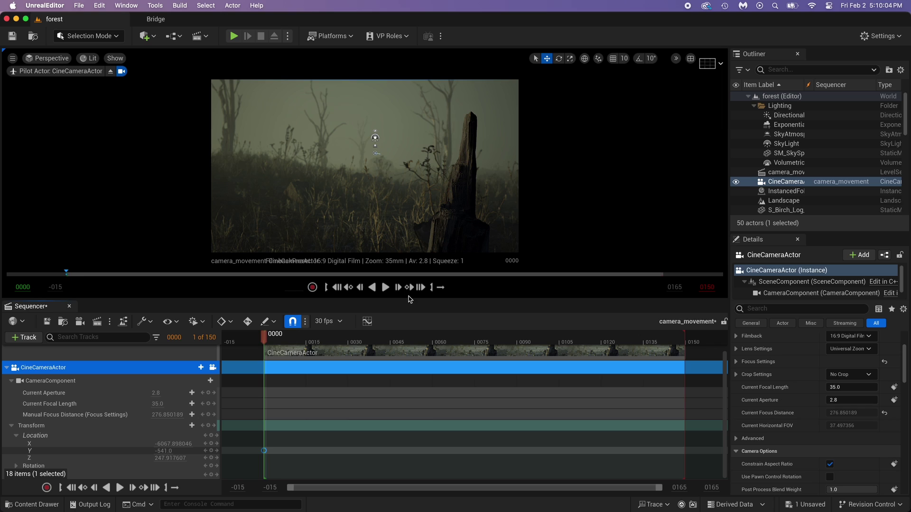
Try moving the camera's Y location to -510.0 at the end of the sequence
{"action": "left_click", "coordinate": [386, 288]}
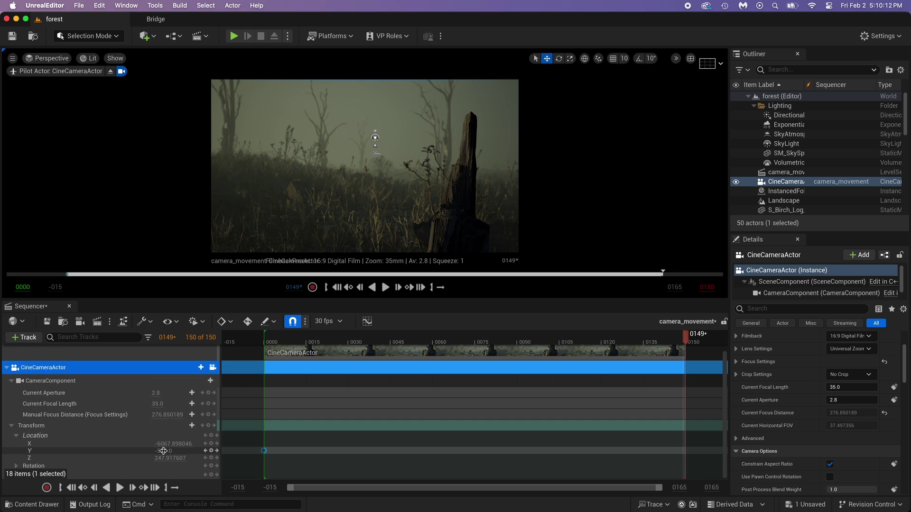
{"action": "left_click_drag", "start_coordinate": [163, 451], "coordinate": [179, 450]}
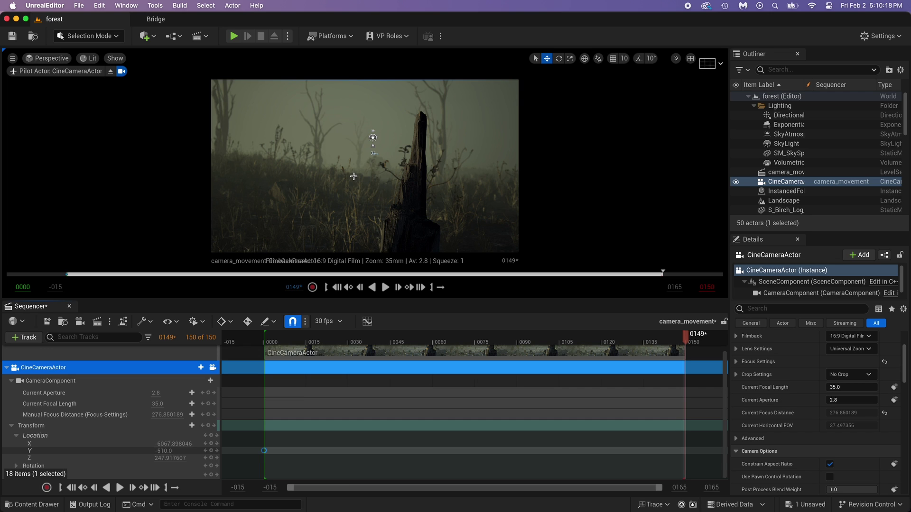
{"action": "key", "text": "super+s"}
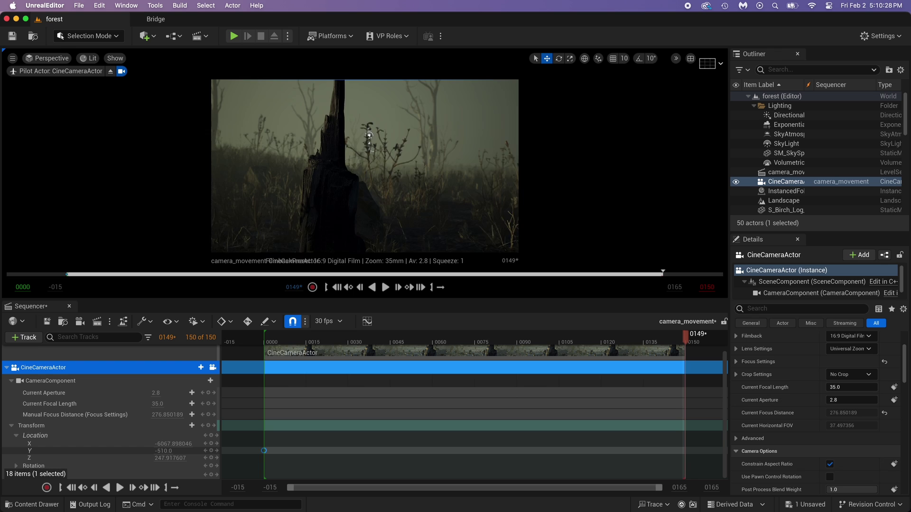
Raise the camera in the viewport to a Z location of about 267.3 and check the shot by scrubbing
{"action": "middle_click_drag", "start_coordinate": [353, 198], "coordinate": [353, 189]}
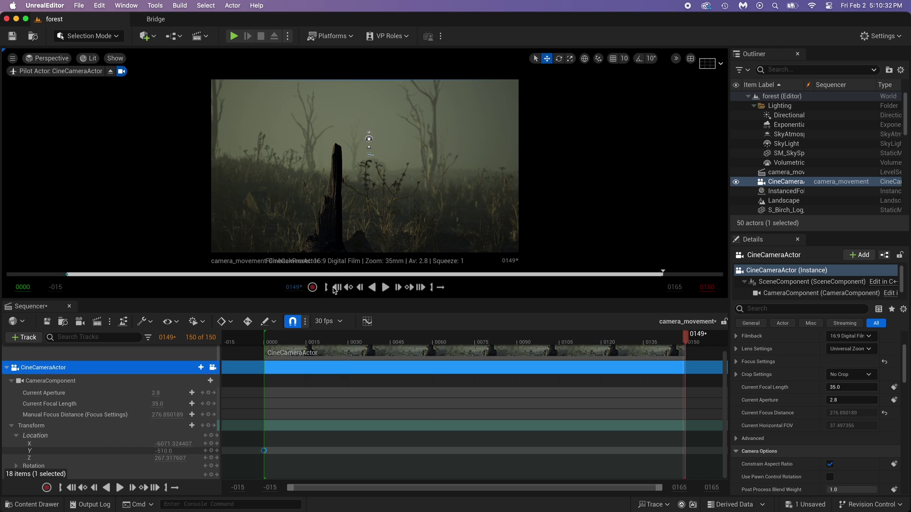
{"action": "left_click_drag", "start_coordinate": [670, 342], "coordinate": [407, 340]}
{"action": "left_click", "coordinate": [336, 287]}
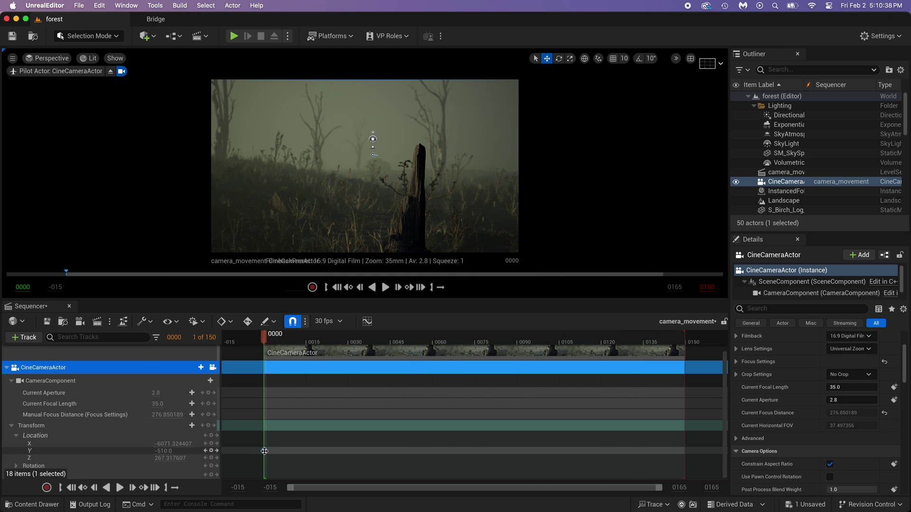
{"action": "left_click_drag", "start_coordinate": [332, 337], "coordinate": [685, 342]}
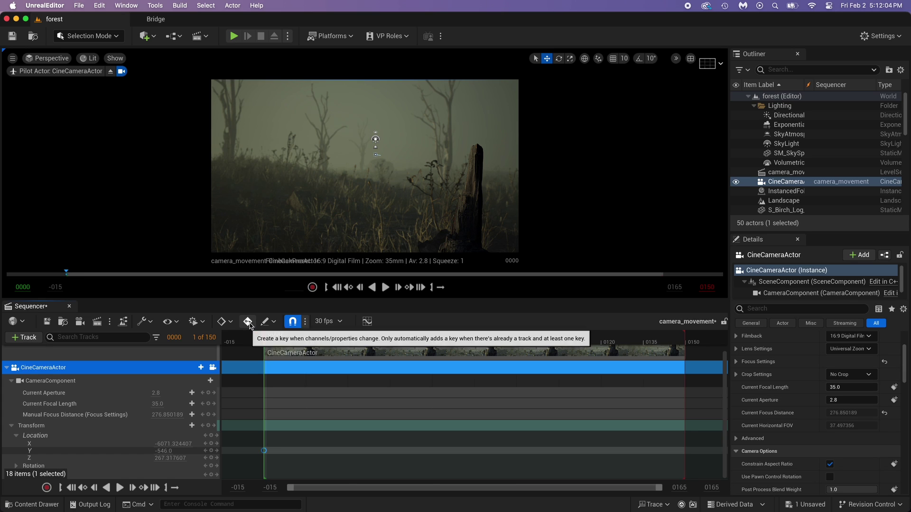
Turn on automatic keying and try a Y location of -412.0 at frame 0149, checking the movement by scrubbing
{"action": "left_click", "coordinate": [247, 322]}
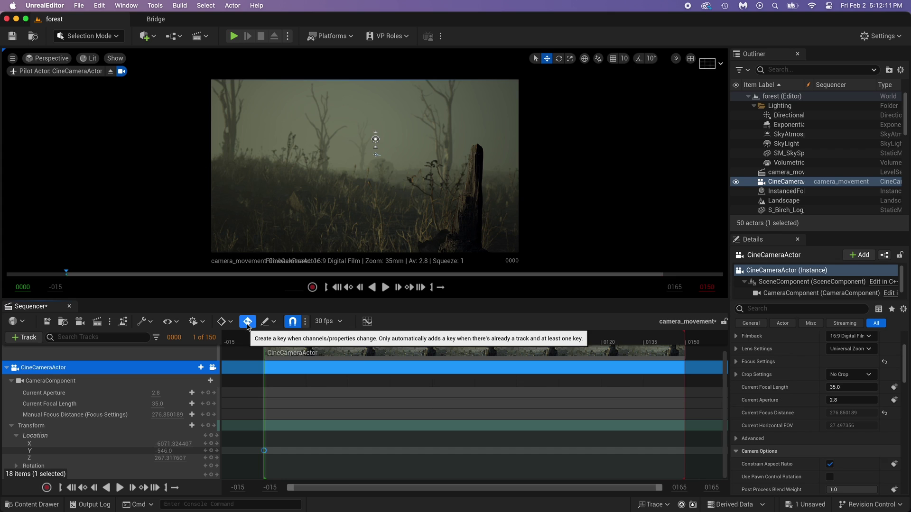
{"action": "left_click_drag", "start_coordinate": [644, 336], "coordinate": [683, 337]}
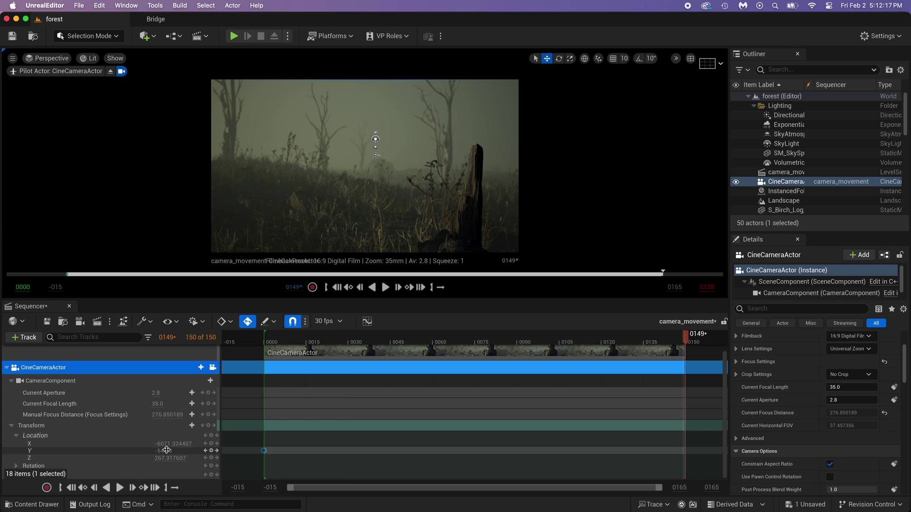
{"action": "left_click_drag", "start_coordinate": [163, 451], "coordinate": [213, 450]}
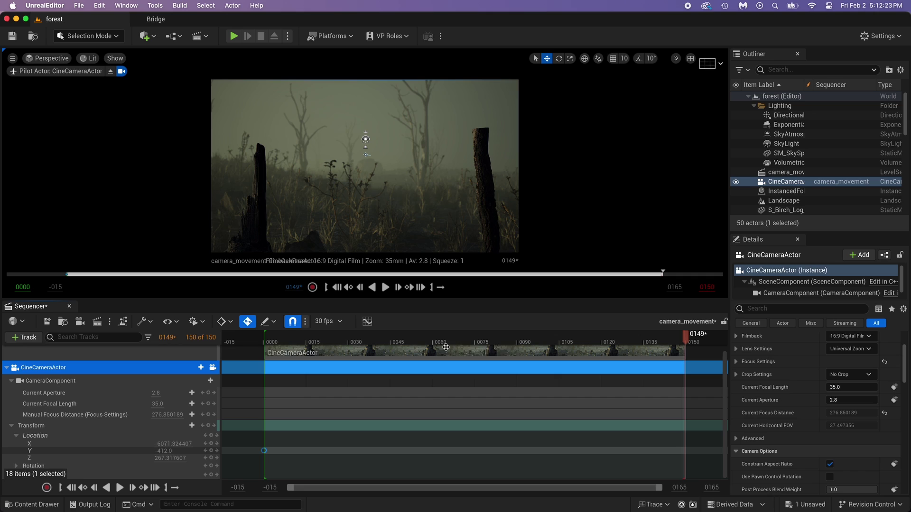
{"action": "left_click_drag", "start_coordinate": [443, 341], "coordinate": [458, 340]}
{"action": "left_click", "coordinate": [335, 290]}
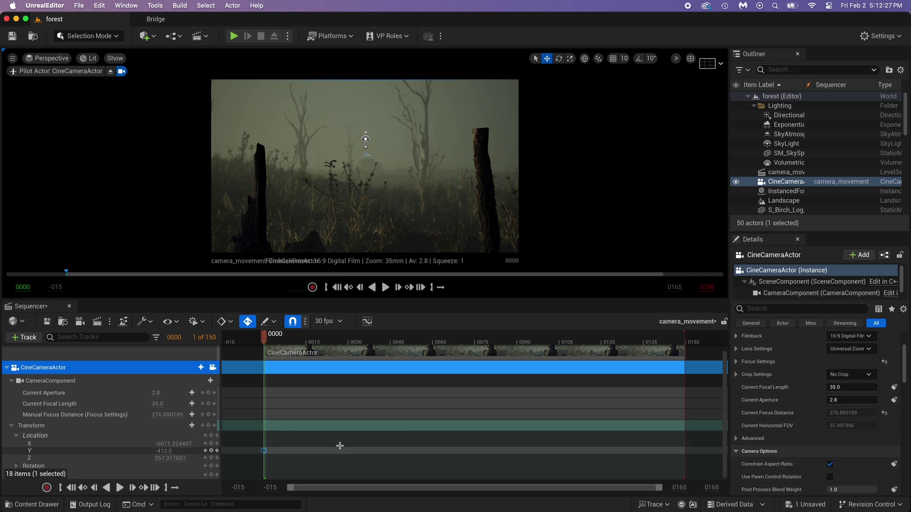
Set the camera's Y location to -538.0 at frame 0000 and scrub to check the start position
{"action": "left_click", "coordinate": [276, 333]}
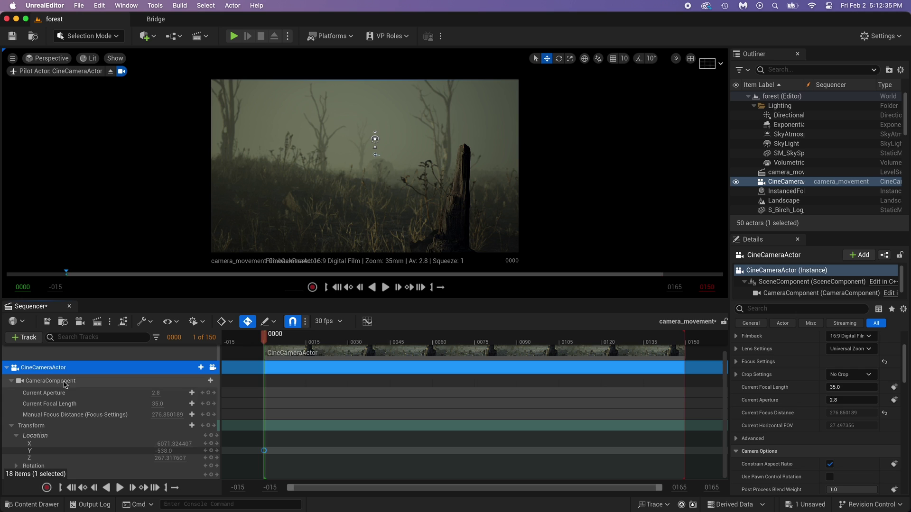
{"action": "left_click", "coordinate": [67, 380]}
{"action": "left_click_drag", "start_coordinate": [285, 336], "coordinate": [365, 310]}
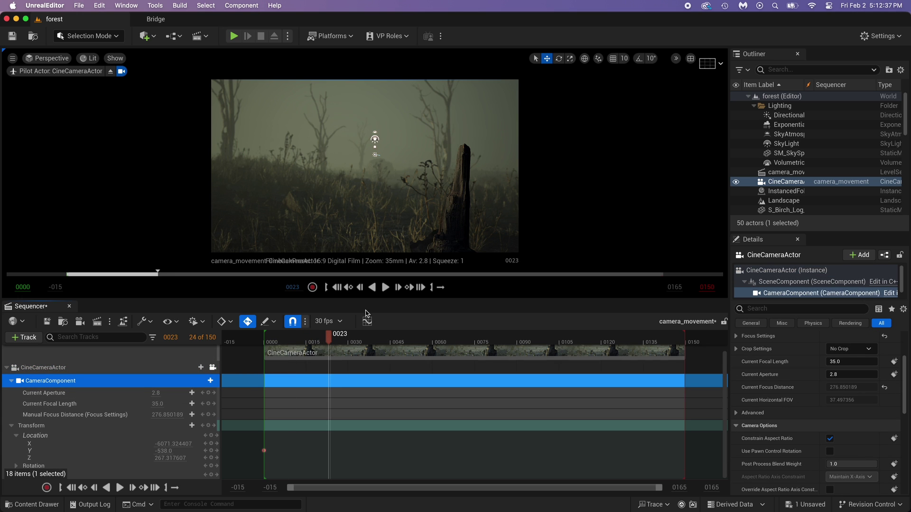
Key the camera's Y location at -432.0 at frame 0150
{"action": "left_click", "coordinate": [670, 335]}
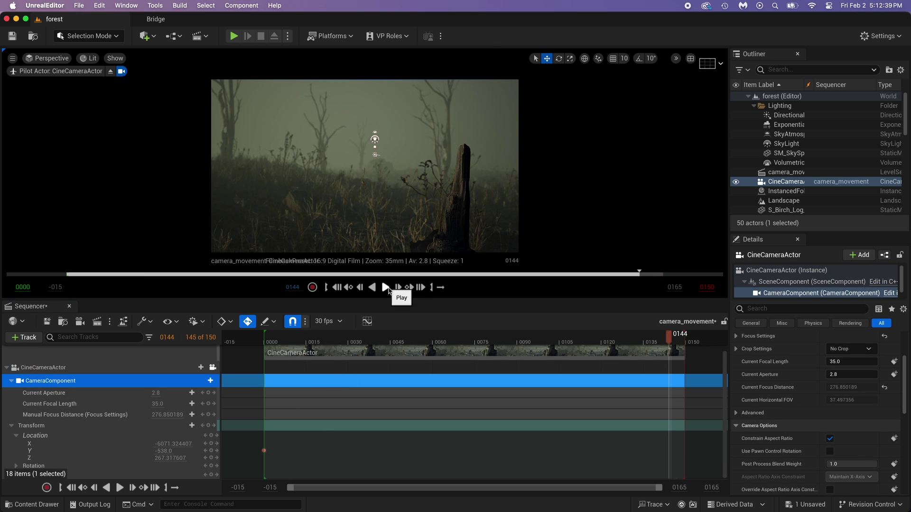
{"action": "left_click", "coordinate": [386, 288]}
{"action": "left_click_drag", "start_coordinate": [164, 450], "coordinate": [224, 451]}
{"action": "left_click_drag", "start_coordinate": [490, 340], "coordinate": [583, 339]}
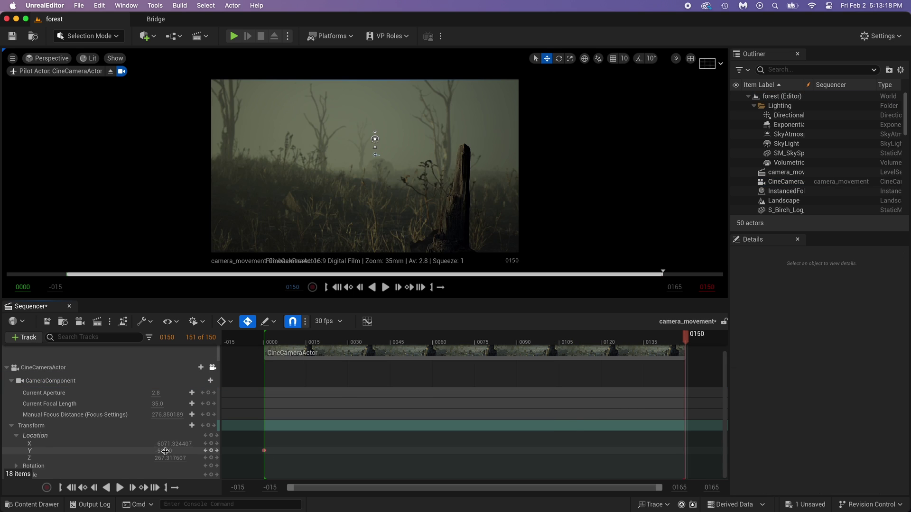
{"action": "mouse_move", "coordinate": [164, 451]}
{"action": "left_mouse_down"}
{"action": "mouse_move", "coordinate": [190, 451]}
{"action": "mouse_move", "coordinate": [168, 451]}
{"action": "left_mouse_up"}
Play the camera move from the start and save the camera_movement sequence
{"action": "left_click", "coordinate": [338, 288]}
{"action": "key", "text": "space"}
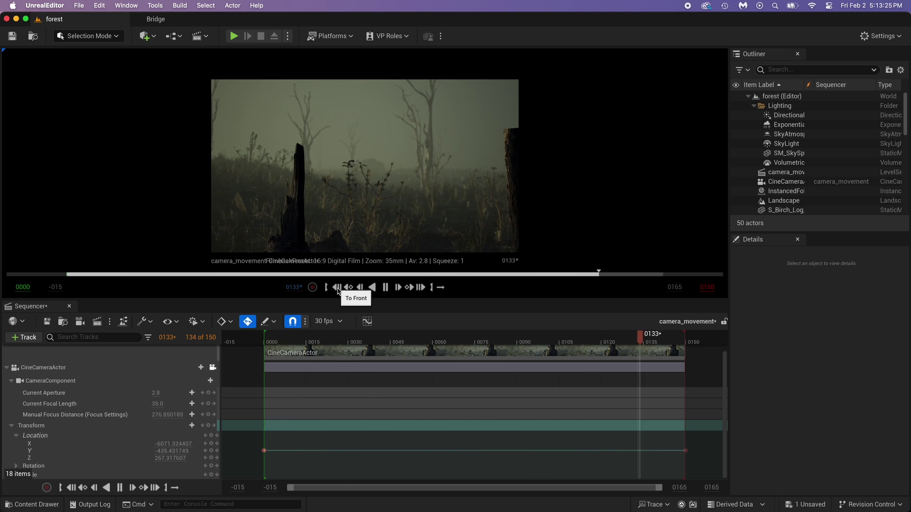
{"action": "key", "text": "super+s"}
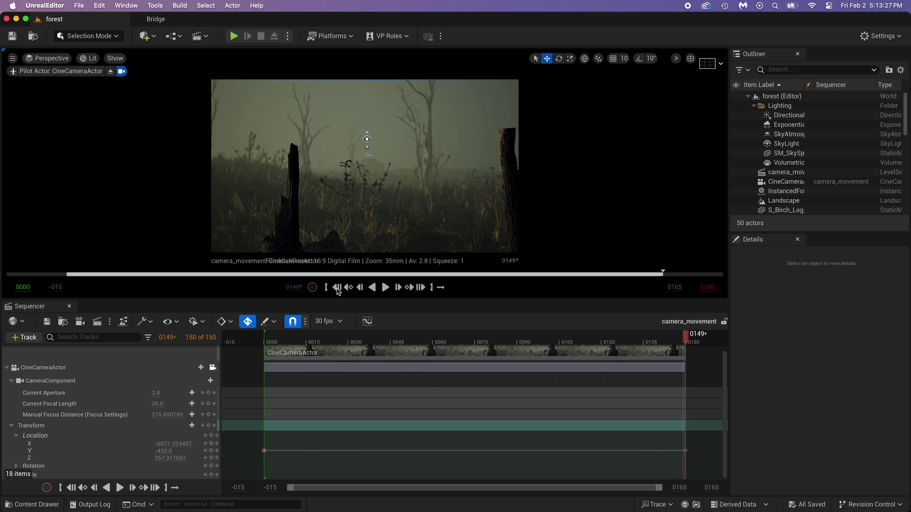
Replay the camera move several times from frame 0000 to examine how it eases in and out
{"action": "left_click", "coordinate": [337, 290]}
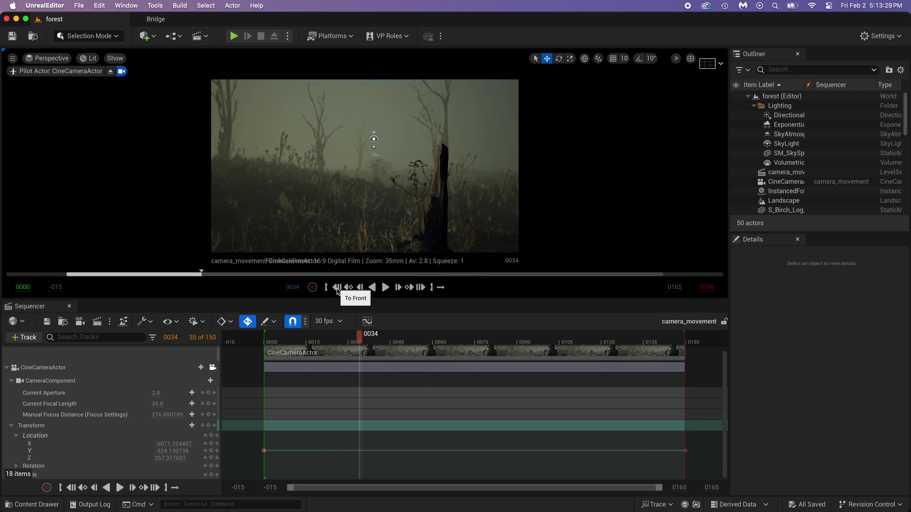
{"action": "left_click", "coordinate": [337, 291]}
{"action": "key", "text": "space"}
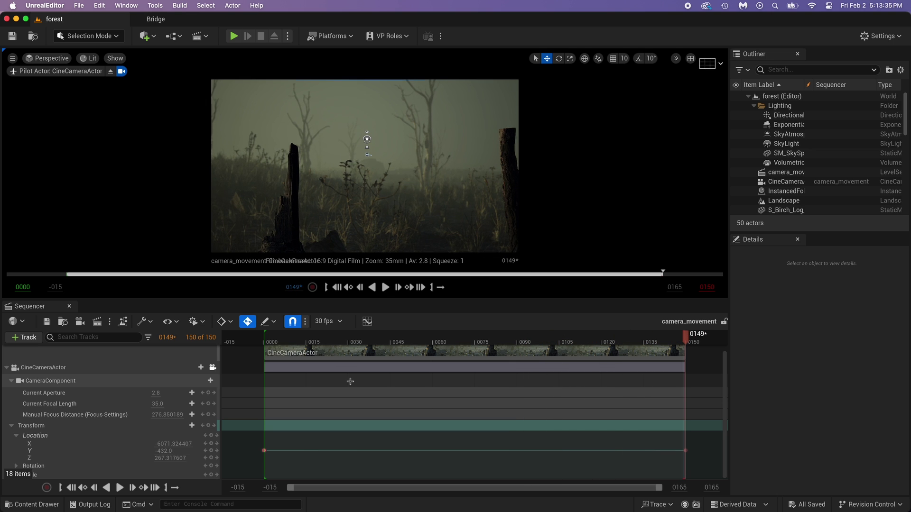
{"action": "left_click", "coordinate": [338, 287]}
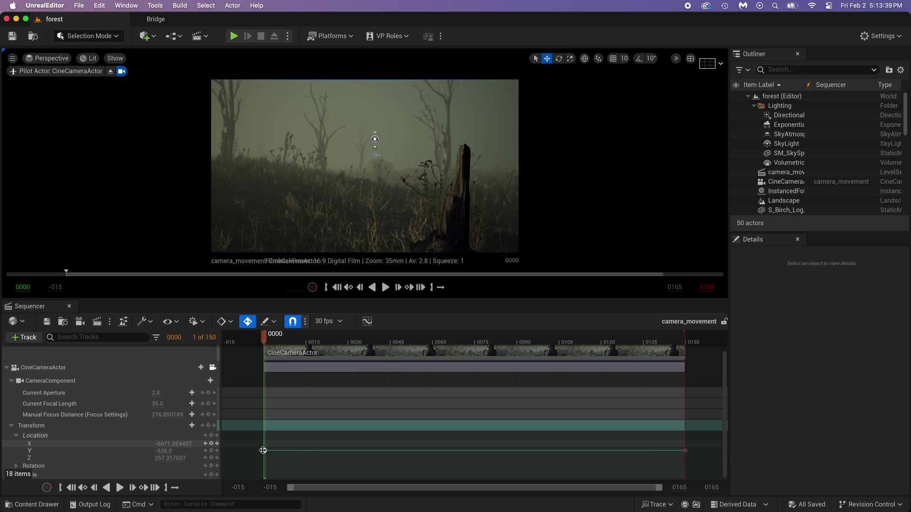
{"action": "key", "text": "space"}
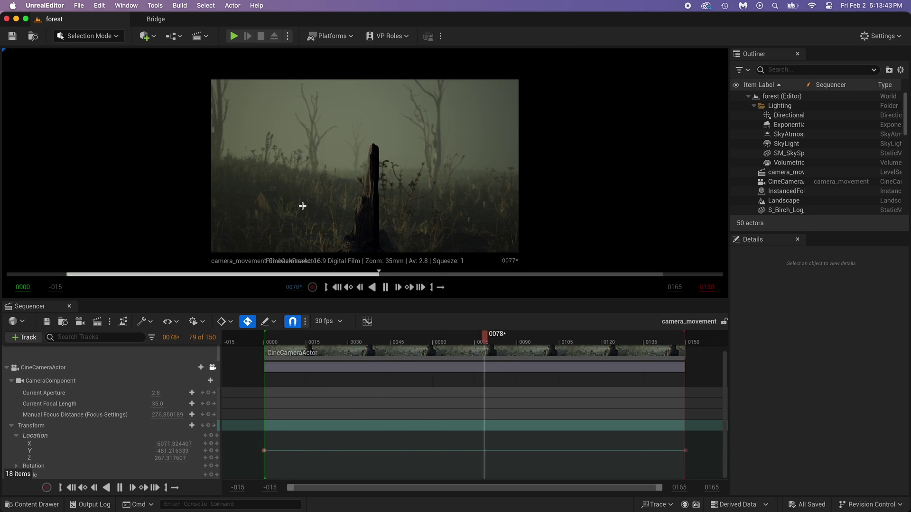
{"action": "key", "text": "space"}
{"action": "left_click", "coordinate": [339, 288]}
{"action": "key", "text": "space"}
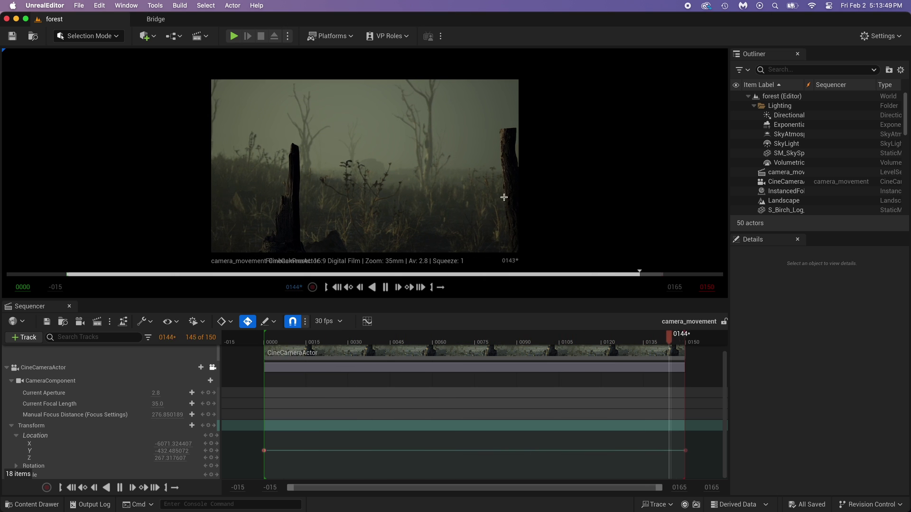
{"action": "left_click", "coordinate": [336, 288]}
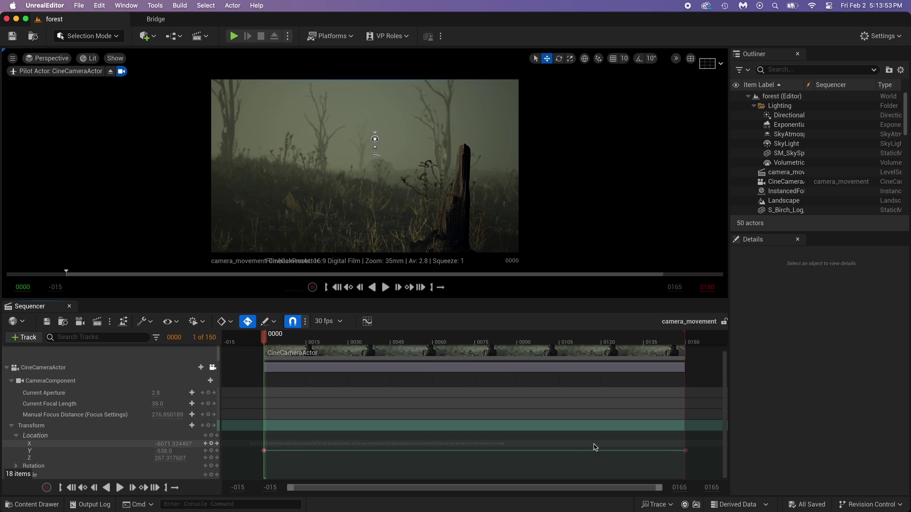
Set both Y location keys of the camera to Linear interpolation
{"action": "left_click", "coordinate": [685, 451]}
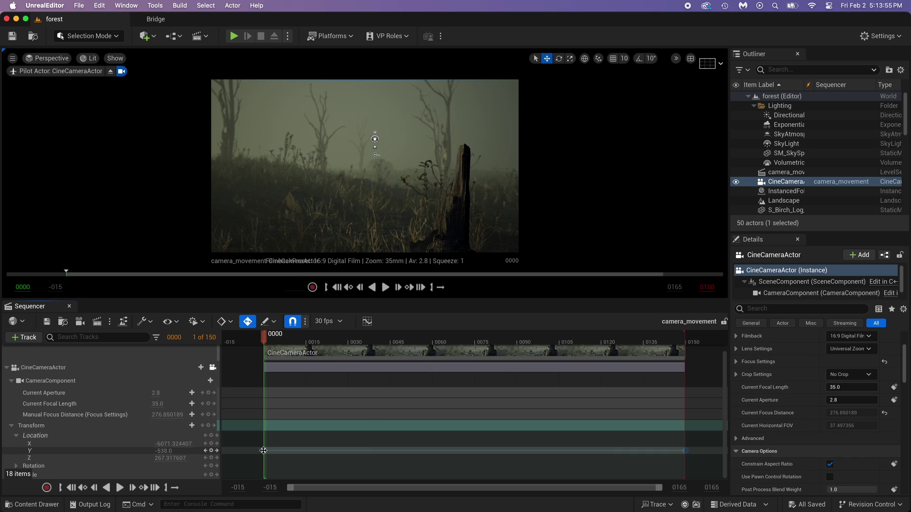
{"action": "right_click", "coordinate": [263, 450]}
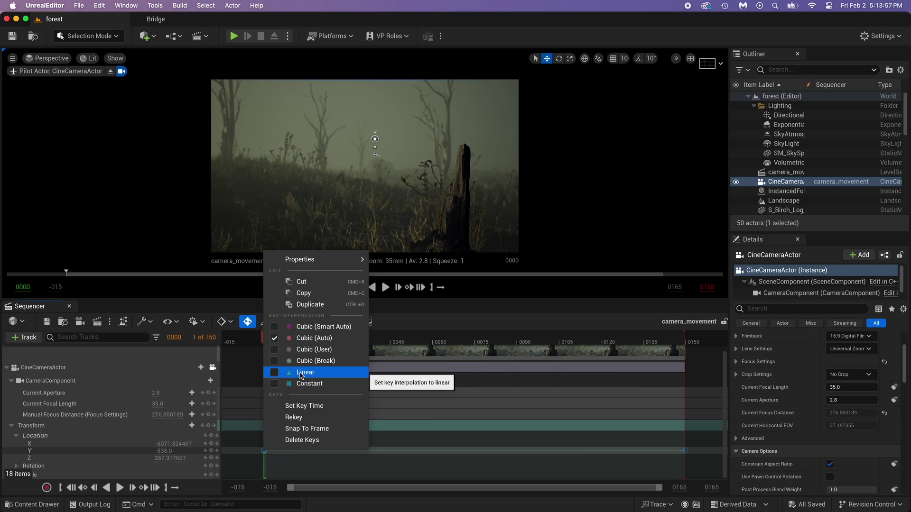
{"action": "left_click", "coordinate": [301, 373]}
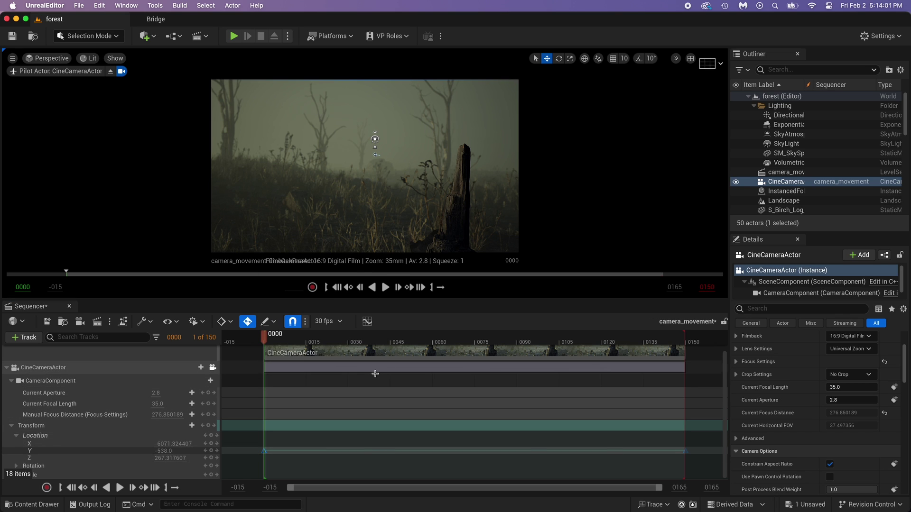
Play back the linear camera move from the start and save the sequence
{"action": "key", "text": "space"}
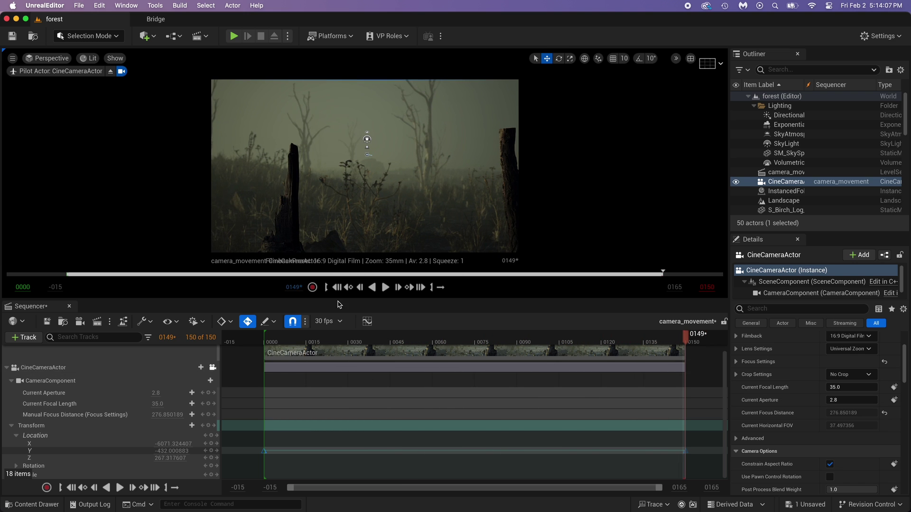
{"action": "left_click", "coordinate": [337, 288]}
{"action": "key", "text": "space"}
{"action": "key", "text": "super+s"}
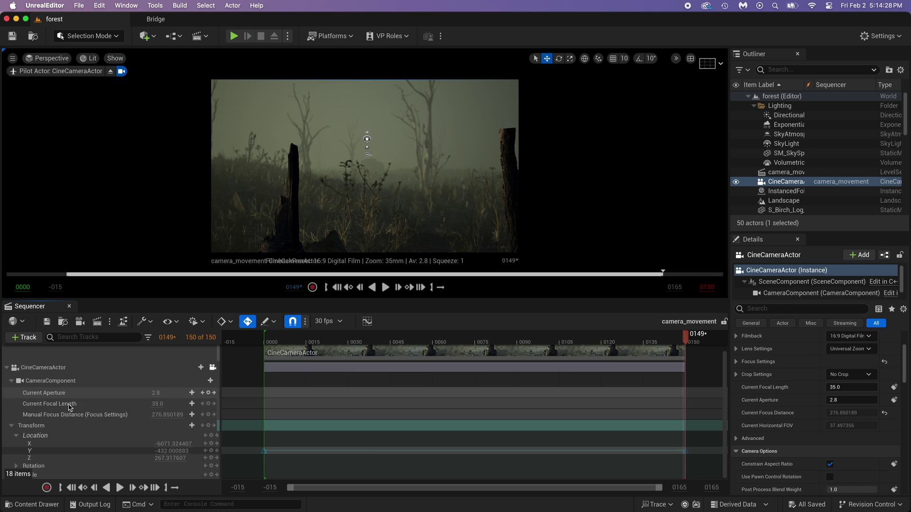
Add a key to the camera's Manual Focus Distance at frame 0109
{"action": "left_click", "coordinate": [41, 416]}
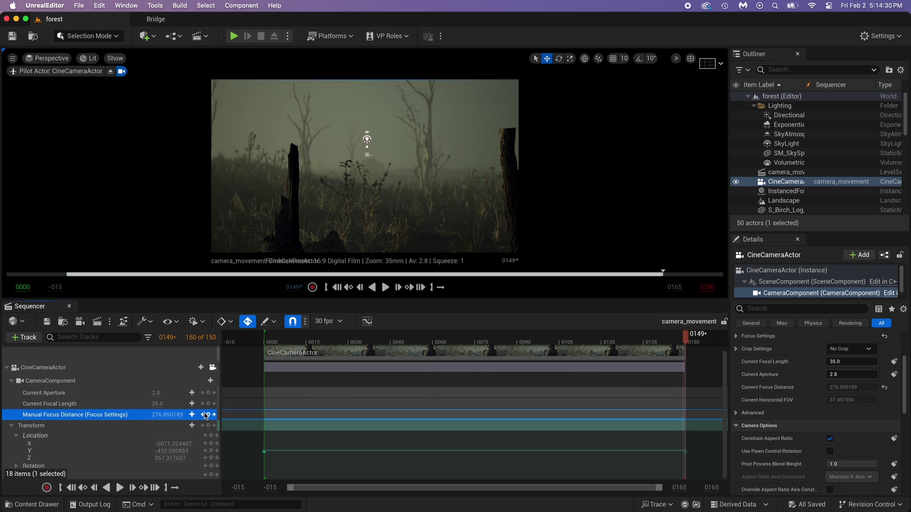
{"action": "left_click_drag", "start_coordinate": [561, 342], "coordinate": [573, 347]}
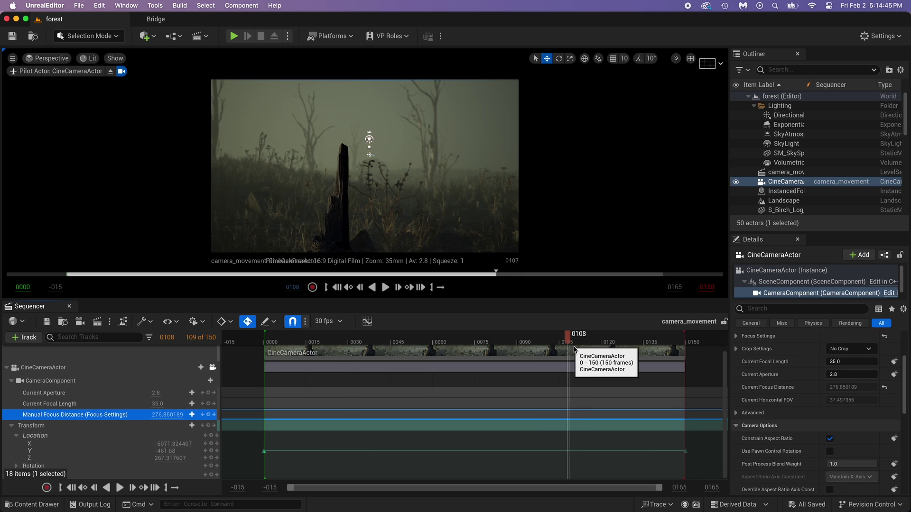
{"action": "key", "text": "Right"}
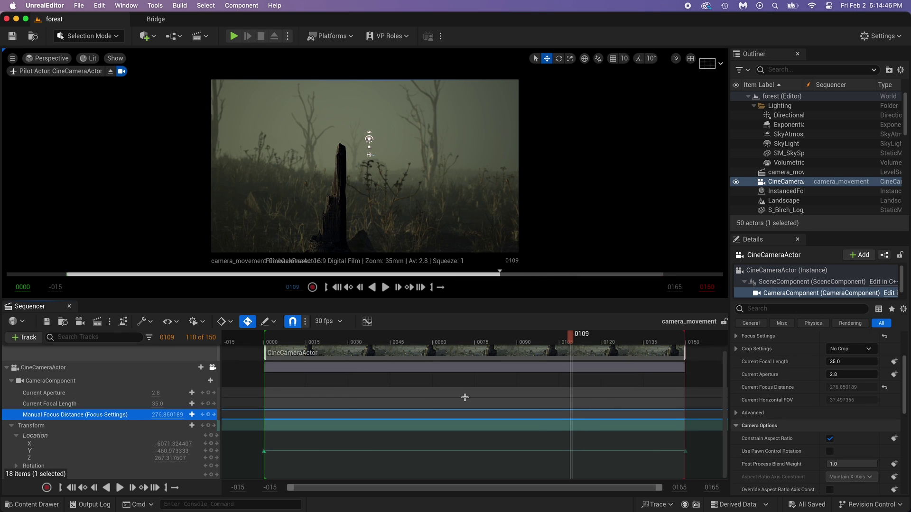
{"action": "left_click", "coordinate": [209, 416]}
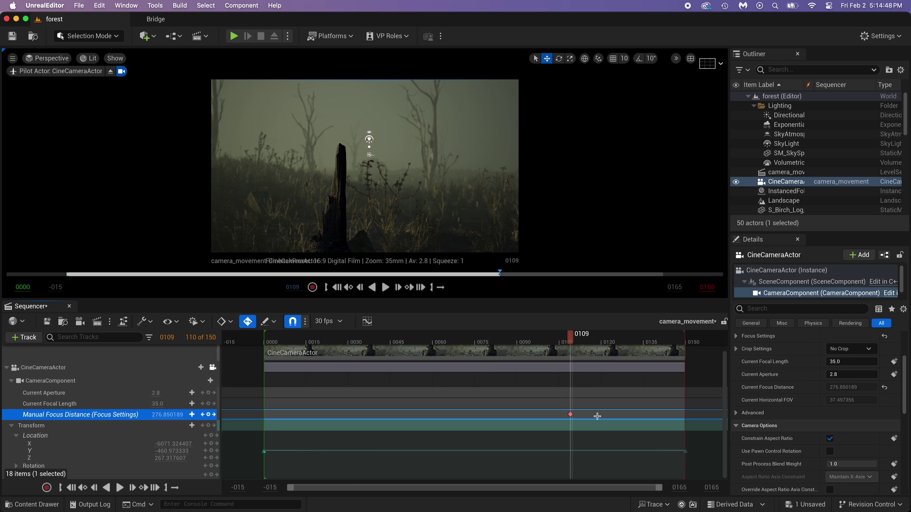
At frame 0134, sample the CineCameraActor's Manual Focus Distance from the distant tree so the focus is keyed there
{"action": "left_click_drag", "start_coordinate": [574, 339], "coordinate": [643, 340]}
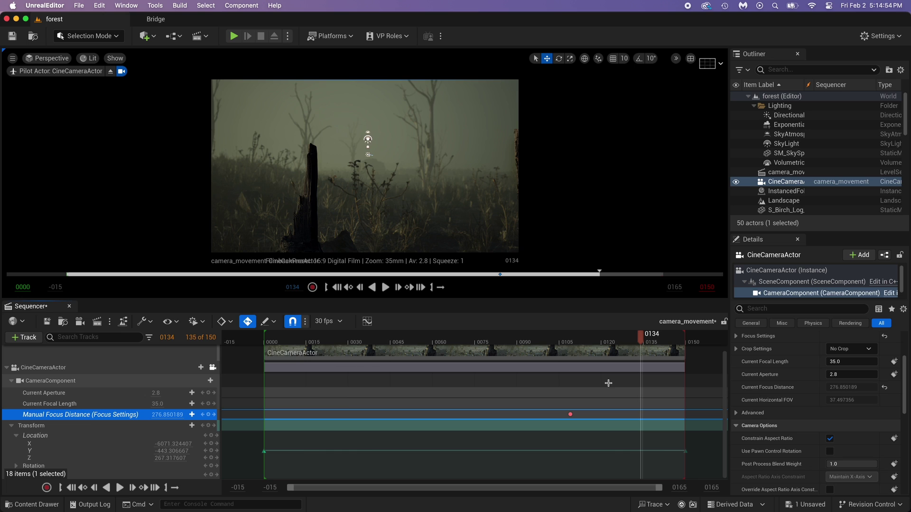
{"action": "left_click", "coordinate": [785, 181]}
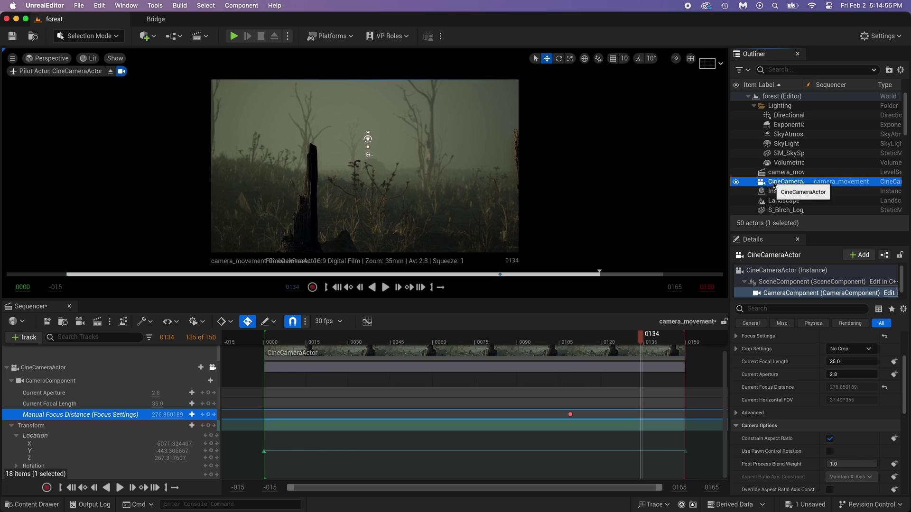
{"action": "left_click_drag", "start_coordinate": [905, 385], "coordinate": [905, 394]}
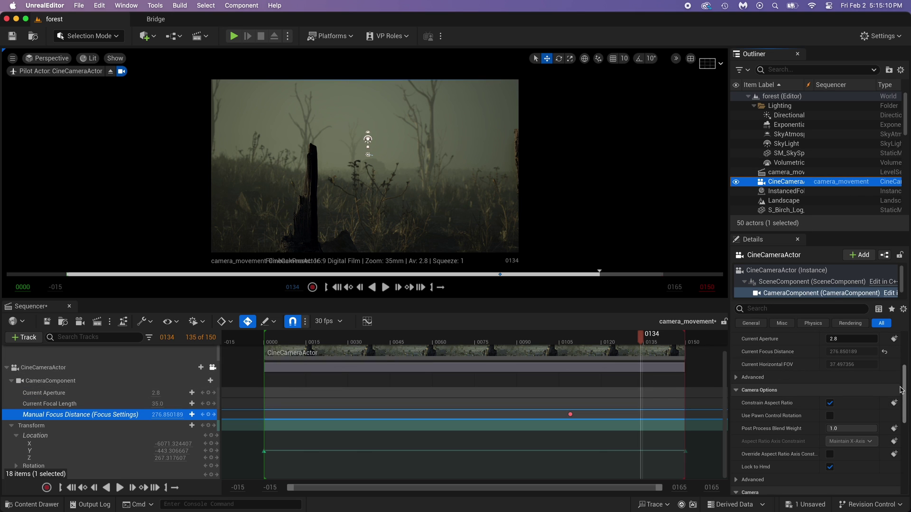
{"action": "scroll", "coordinate": [906, 393], "scroll_direction": "up", "scroll_amount": 5}
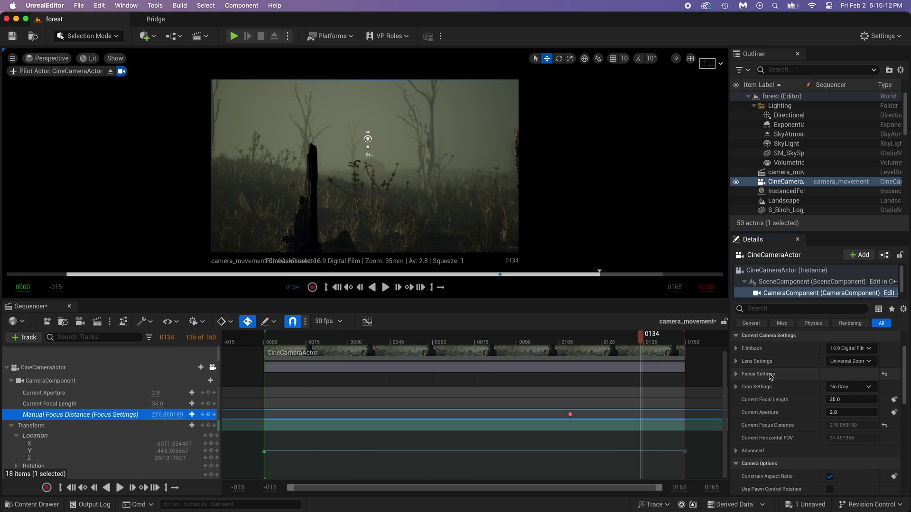
{"action": "left_click", "coordinate": [736, 374]}
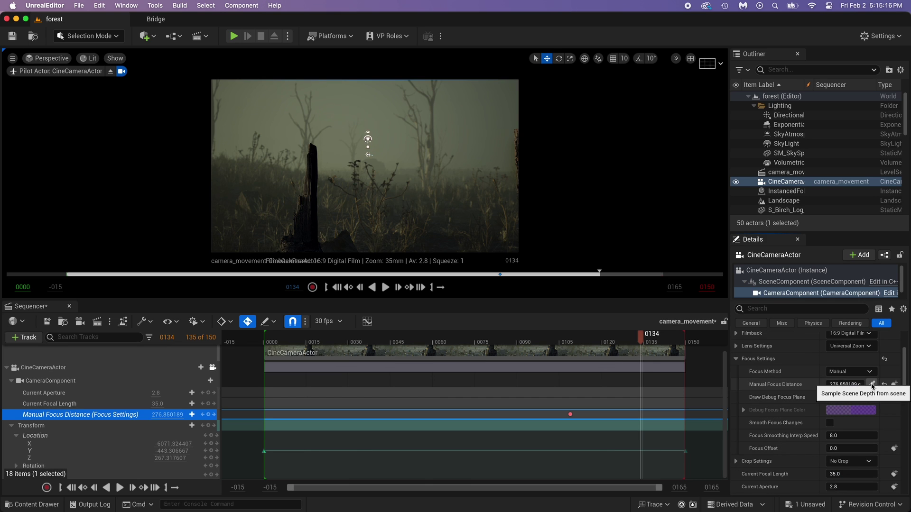
{"action": "left_click", "coordinate": [871, 385]}
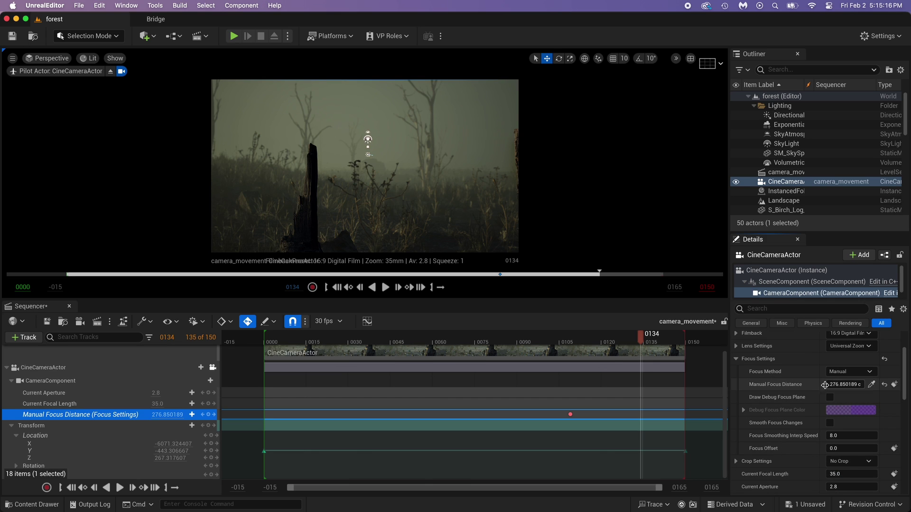
{"action": "left_click", "coordinate": [433, 153]}
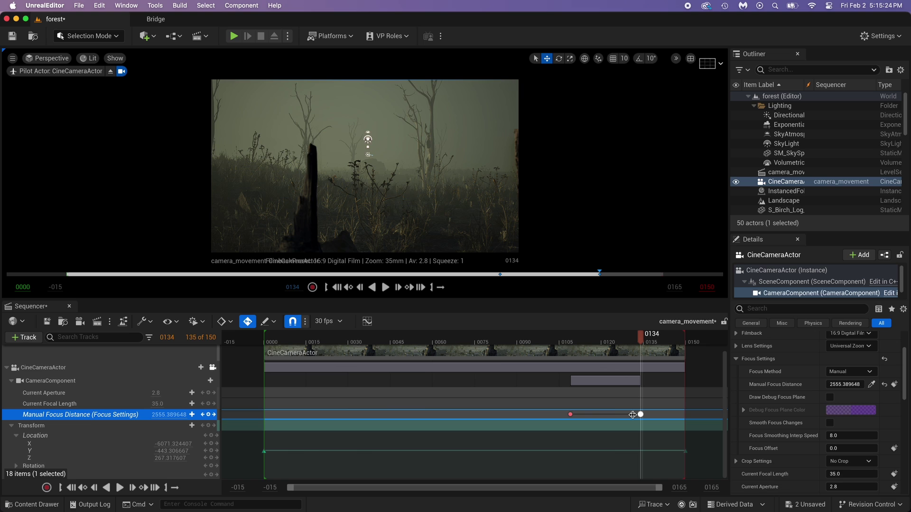
Play back the focus pull several times from just before its first key to examine the shift to the background
{"action": "left_click", "coordinate": [569, 340]}
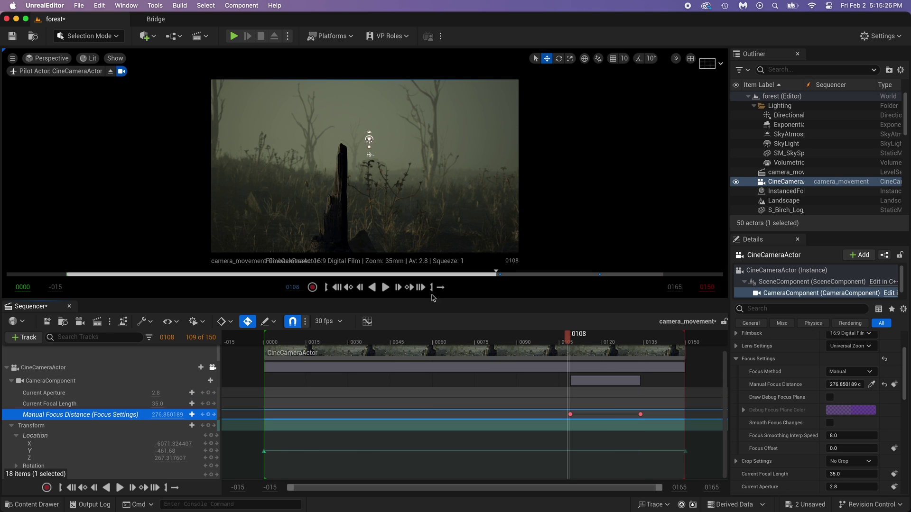
{"action": "key", "text": "space"}
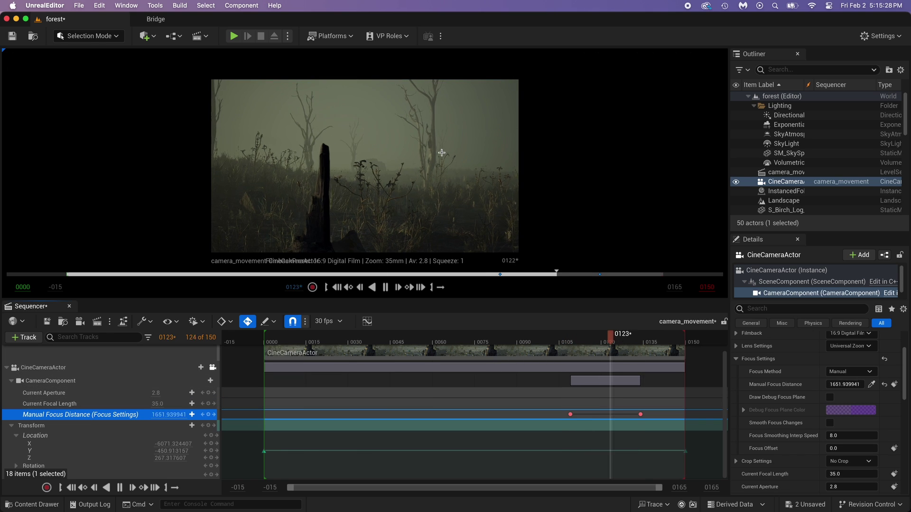
{"action": "left_click", "coordinate": [541, 340]}
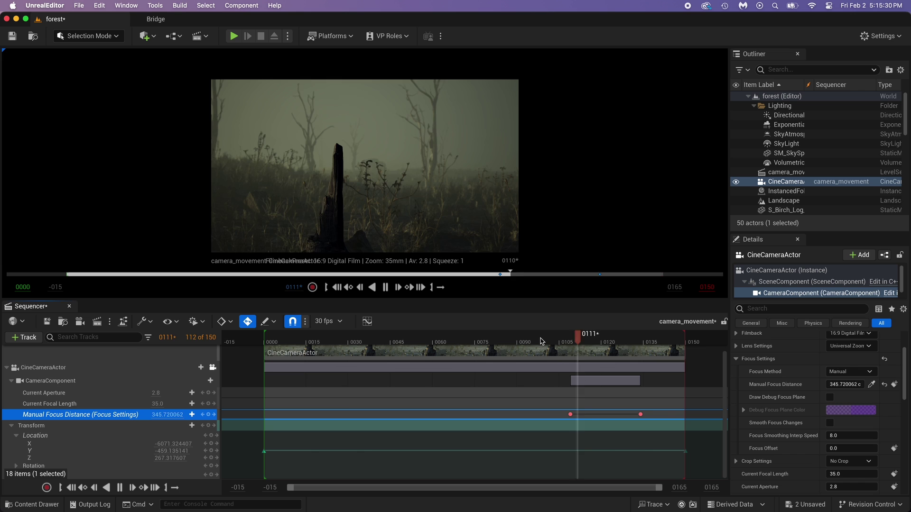
{"action": "left_click", "coordinate": [541, 341]}
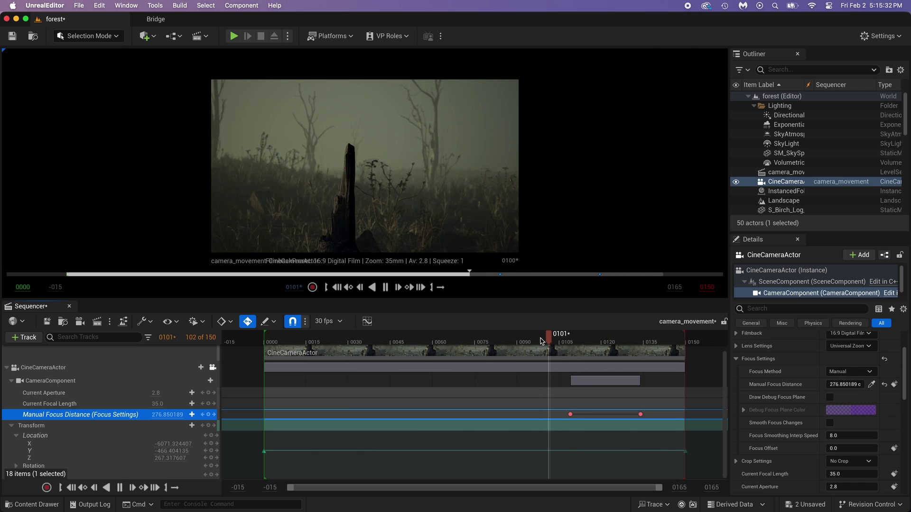
{"action": "left_click", "coordinate": [520, 341]}
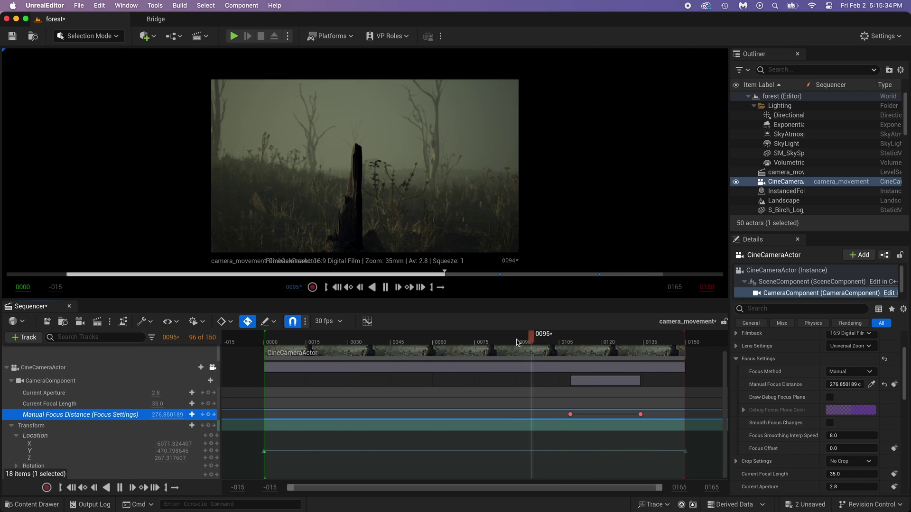
{"action": "key", "text": "space"}
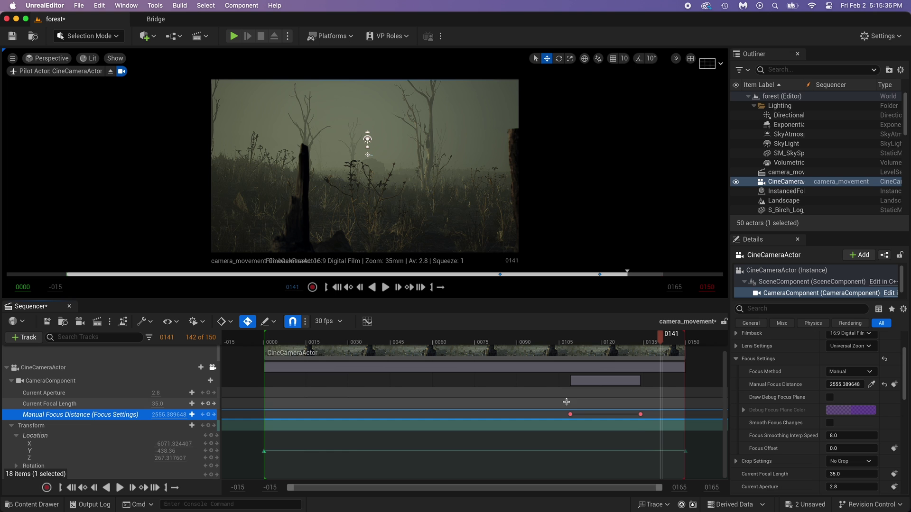
Set both Manual Focus Distance keys to Linear interpolation
{"action": "left_click_drag", "start_coordinate": [565, 403], "coordinate": [636, 421]}
{"action": "left_click", "coordinate": [640, 414], "text": "shift"}
{"action": "right_click", "coordinate": [640, 414]}
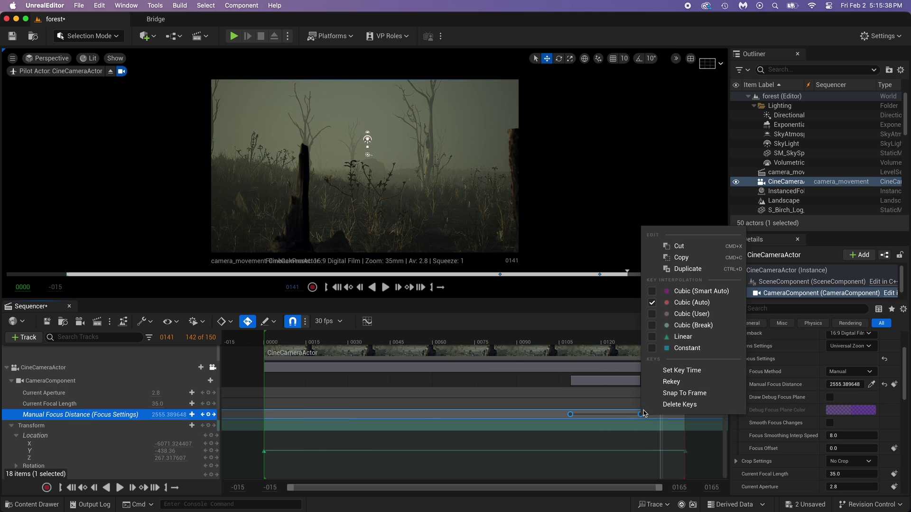
{"action": "left_click", "coordinate": [676, 337]}
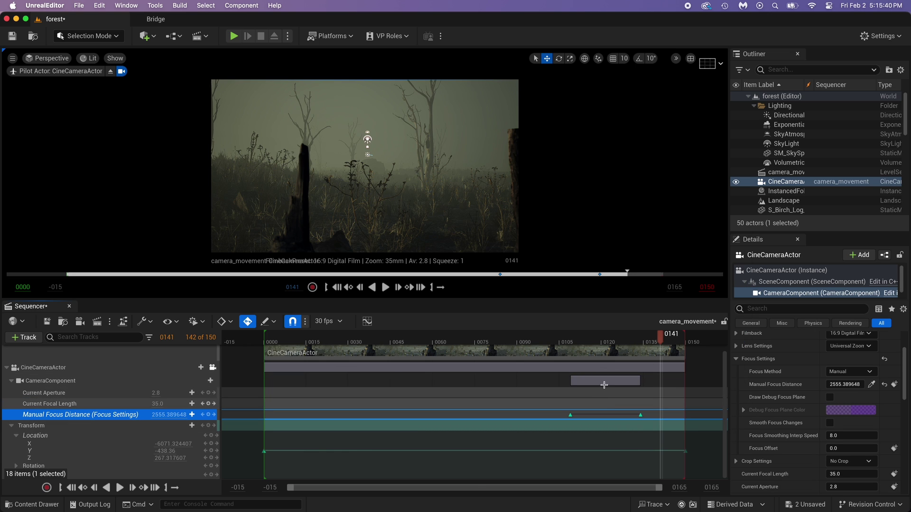
Replay the linear focus pull from shortly before its first key to check the transition
{"action": "left_click", "coordinate": [535, 344]}
{"action": "key", "text": "space"}
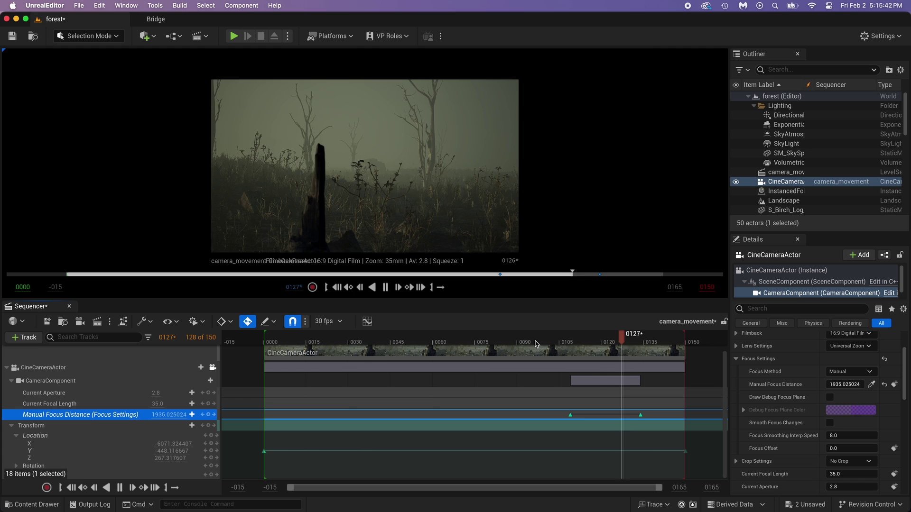
{"action": "left_click", "coordinate": [535, 344]}
{"action": "key", "text": "space"}
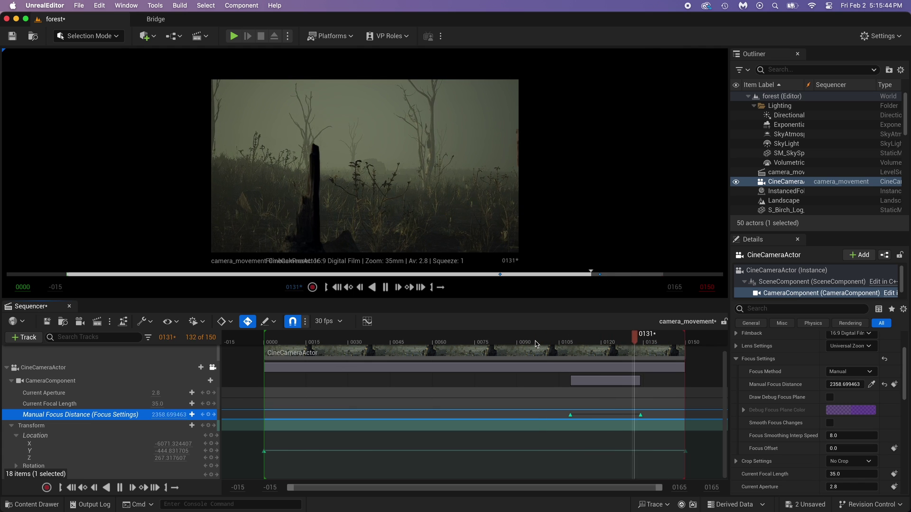
{"action": "left_click", "coordinate": [535, 344]}
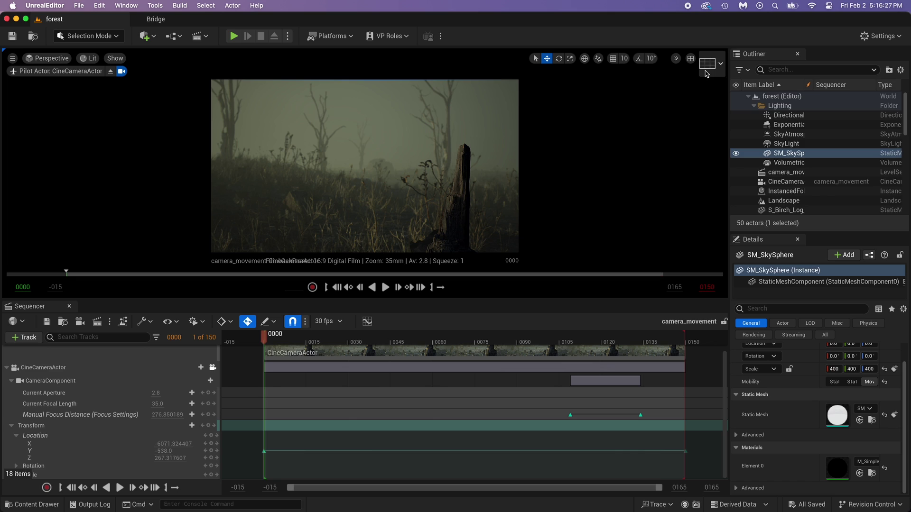
Switch the viewport type to Default Viewport and view the scene through the CineCameraActor
{"action": "left_click", "coordinate": [707, 67]}
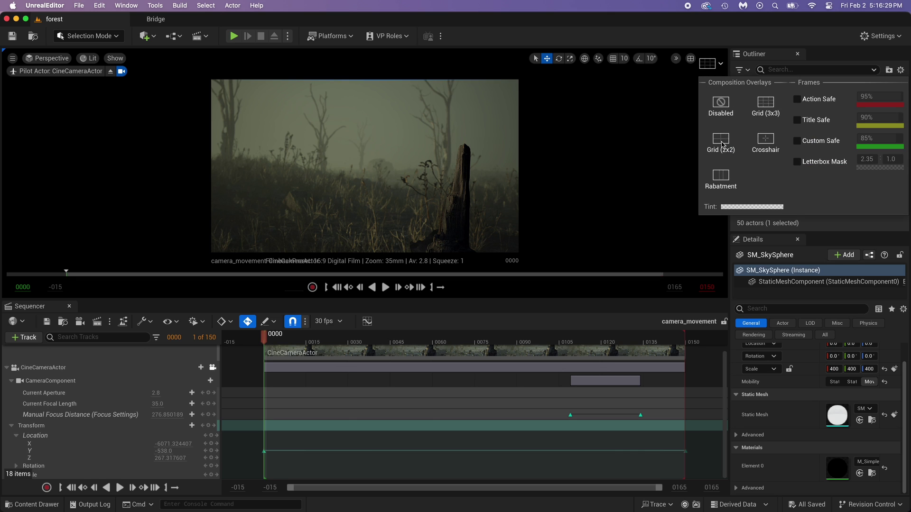
{"action": "left_click", "coordinate": [710, 64]}
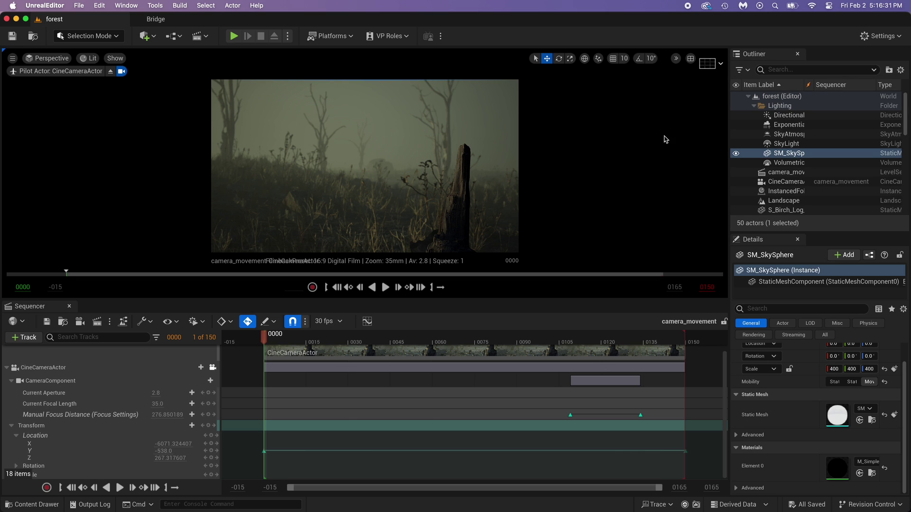
{"action": "left_click", "coordinate": [46, 58]}
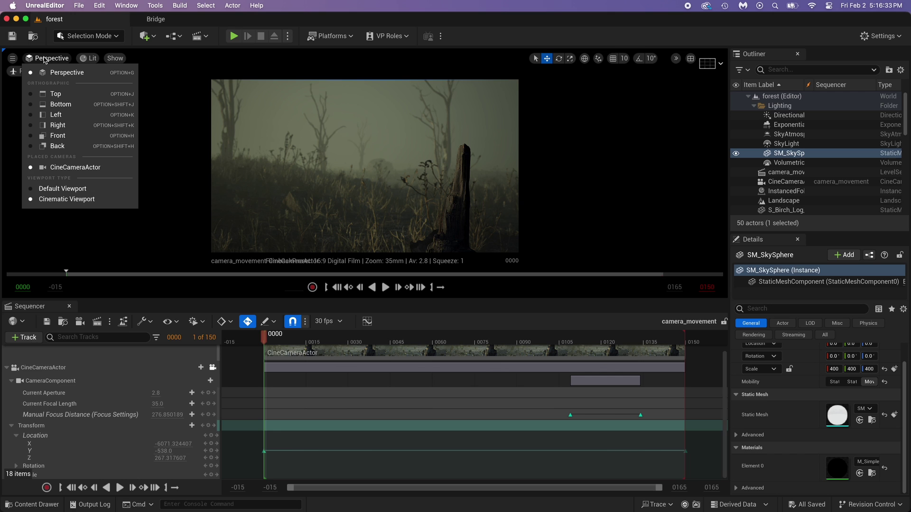
{"action": "left_click", "coordinate": [44, 59]}
{"action": "left_click", "coordinate": [44, 60]}
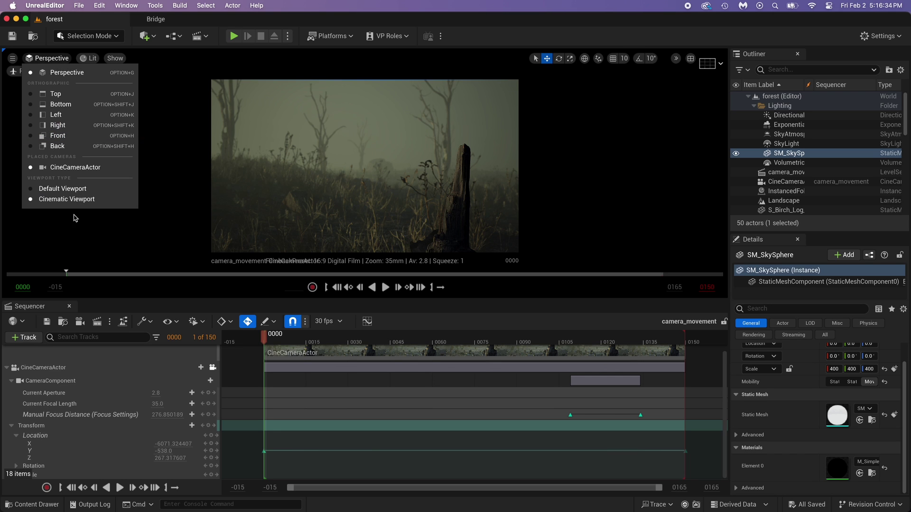
{"action": "left_click", "coordinate": [56, 189]}
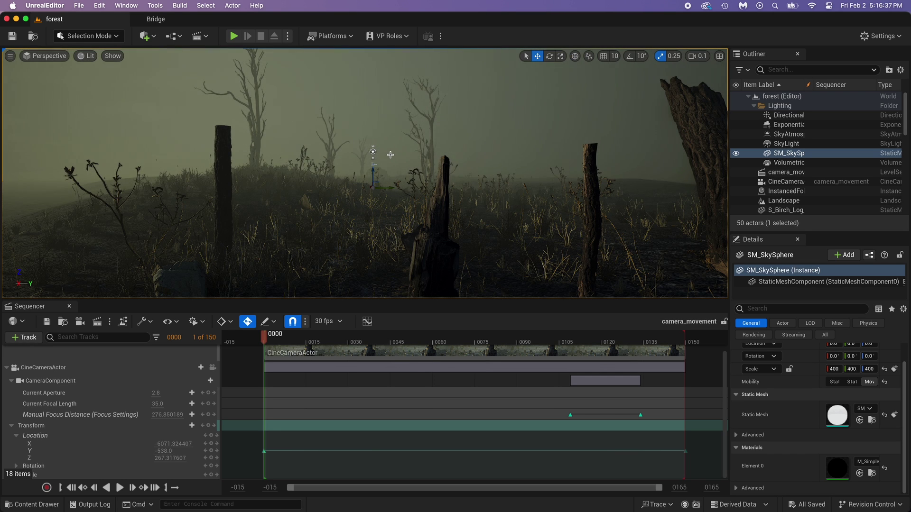
{"action": "left_click", "coordinate": [42, 58]}
{"action": "left_click", "coordinate": [41, 165]}
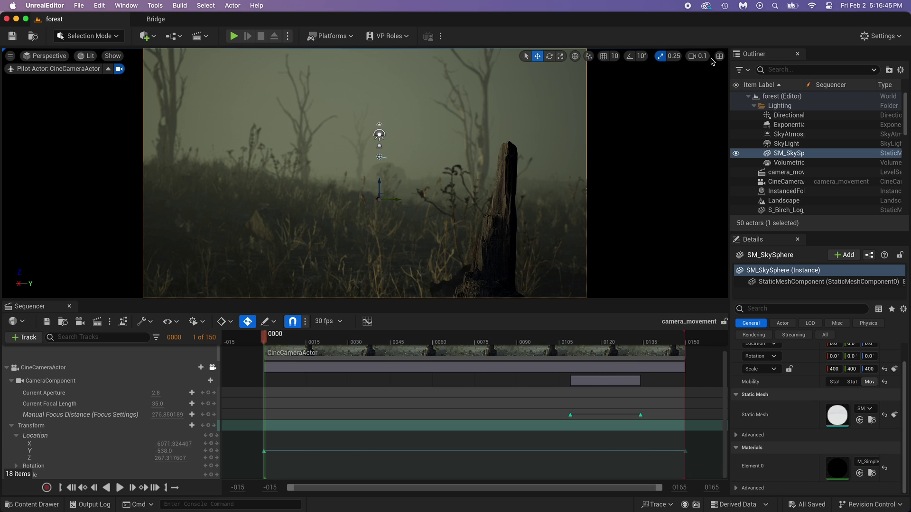
Return the viewport type to Cinematic Viewport and view through the CineCameraActor
{"action": "left_click", "coordinate": [45, 57]}
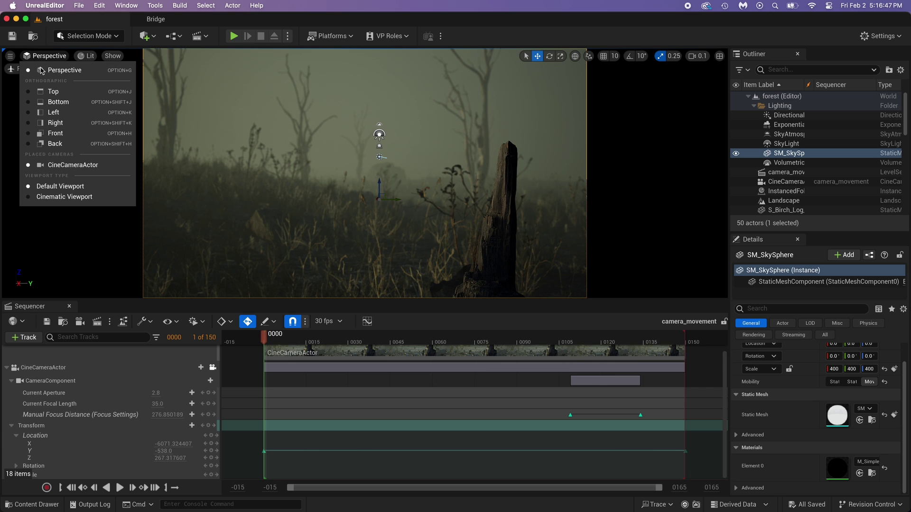
{"action": "left_click", "coordinate": [78, 196]}
{"action": "left_click", "coordinate": [47, 58]}
{"action": "left_click", "coordinate": [53, 167]}
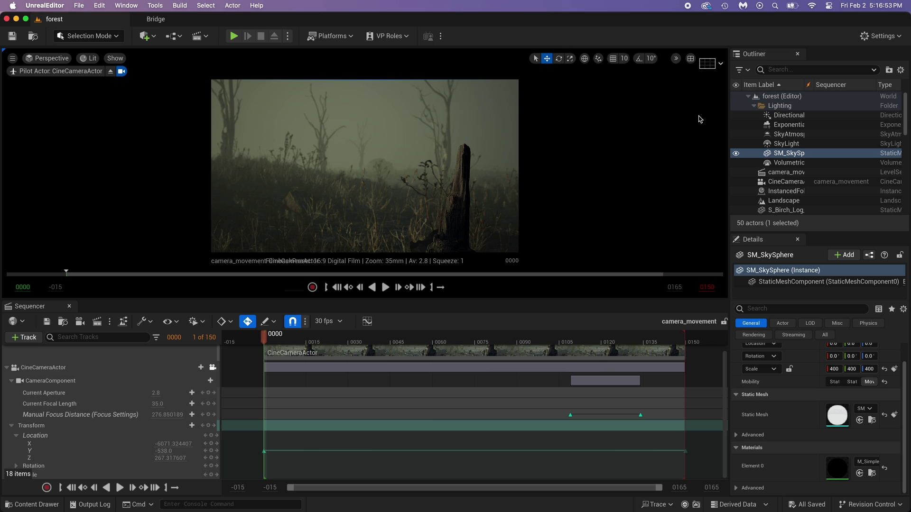
Overlay the Grid (3x3) on the viewport and enable the Action Safe frame at 76%, Title Safe, and Custom Safe at 94%
{"action": "left_click", "coordinate": [707, 64]}
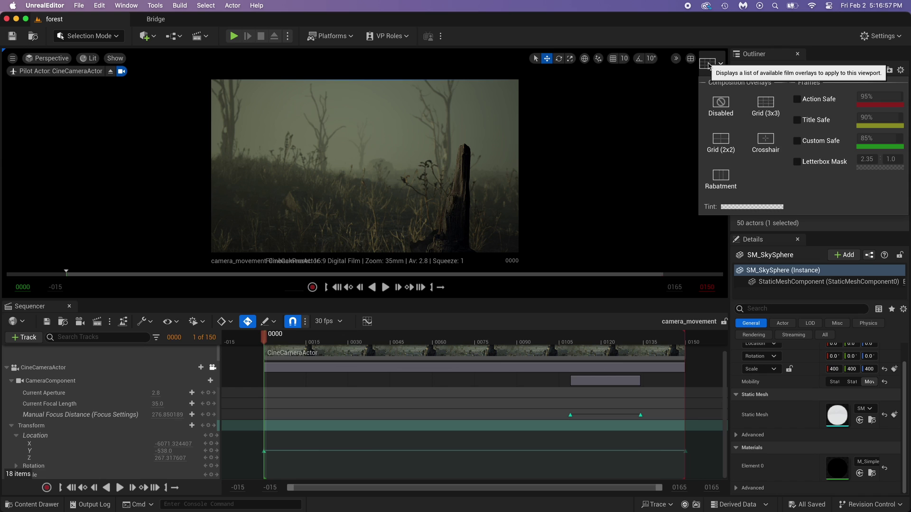
{"action": "left_click", "coordinate": [765, 105]}
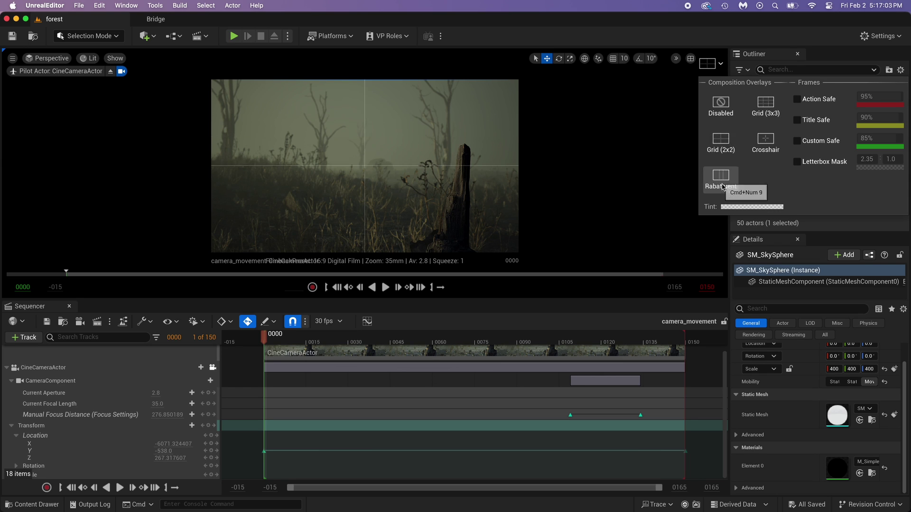
{"action": "left_click", "coordinate": [796, 98]}
{"action": "left_click_drag", "start_coordinate": [896, 96], "coordinate": [892, 96]}
{"action": "left_click", "coordinate": [797, 120]}
{"action": "left_click", "coordinate": [797, 141]}
{"action": "left_click_drag", "start_coordinate": [895, 138], "coordinate": [898, 138]}
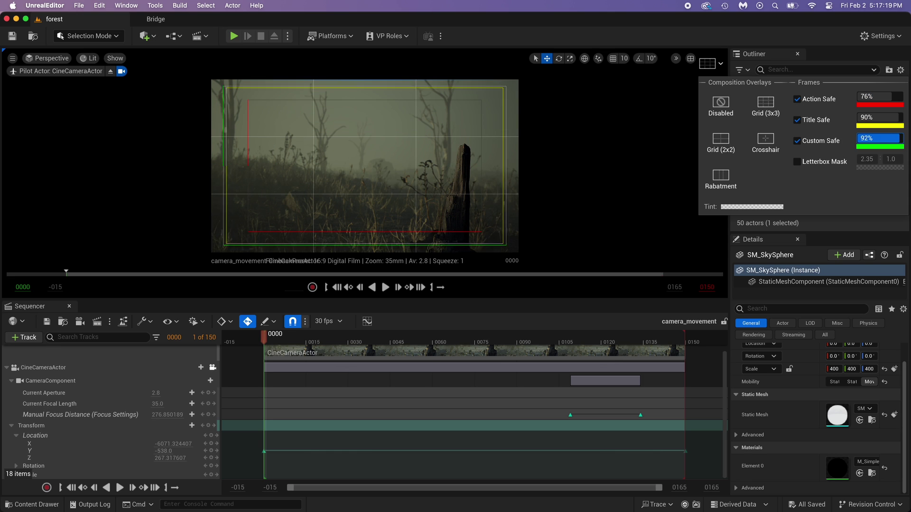
Turn off the Custom Safe, Title Safe and Action Safe frames
{"action": "left_click", "coordinate": [796, 141]}
{"action": "left_click", "coordinate": [797, 120]}
{"action": "left_click", "coordinate": [796, 99]}
Enable the Letterbox Mask on the viewport and enter 9 in its aspect ratio
{"action": "left_click", "coordinate": [797, 162]}
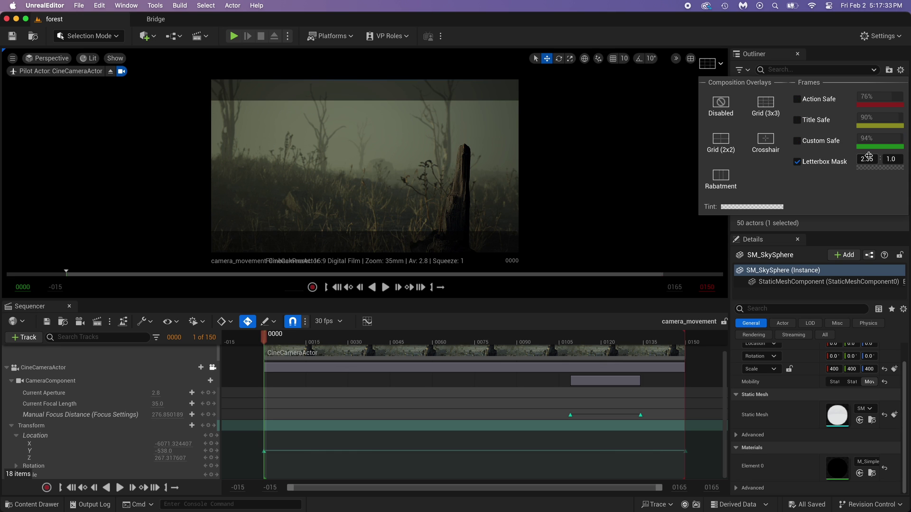
{"action": "type", "text": "9"}
{"action": "key", "text": "Tab"}
{"action": "key", "text": "Return"}
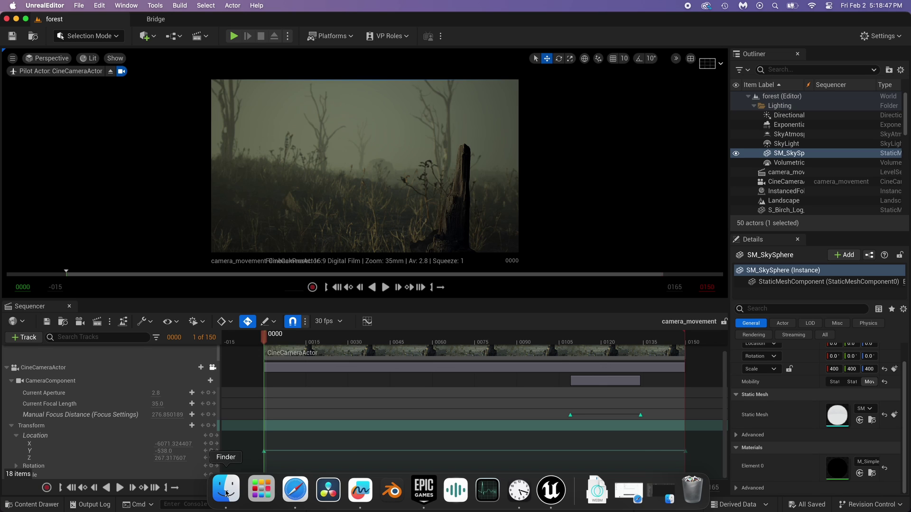
Switch to Finder, create a folder named PNGs inside the Camera folder and clean up the icon arrangement
{"action": "left_click", "coordinate": [227, 494]}
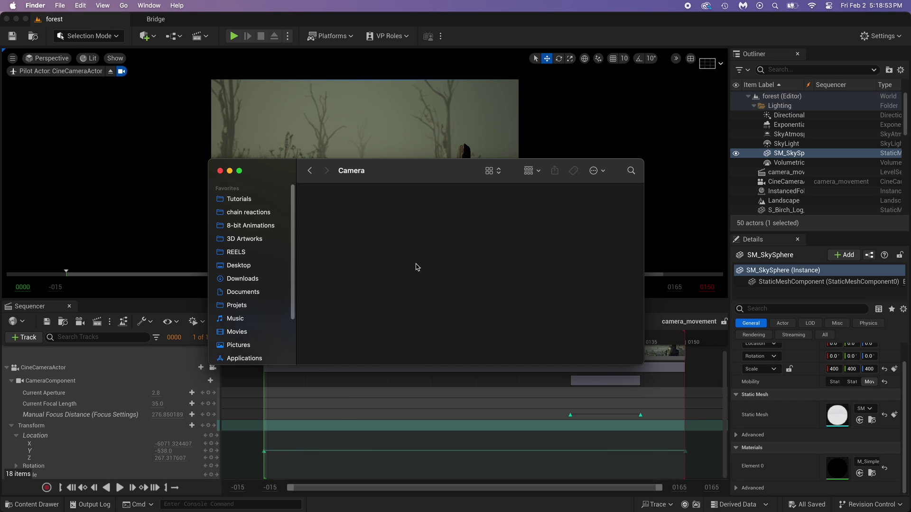
{"action": "right_click", "coordinate": [340, 219]}
{"action": "left_click", "coordinate": [351, 222]}
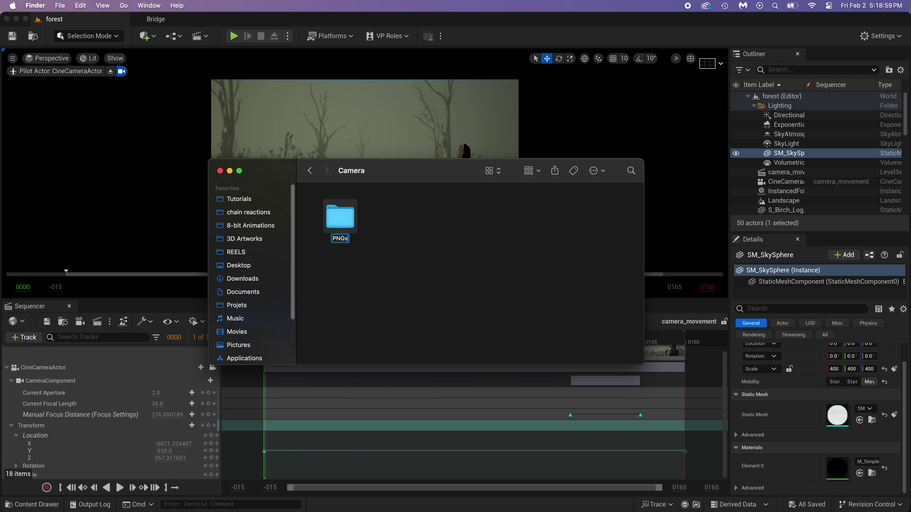
{"action": "right_click", "coordinate": [385, 230]}
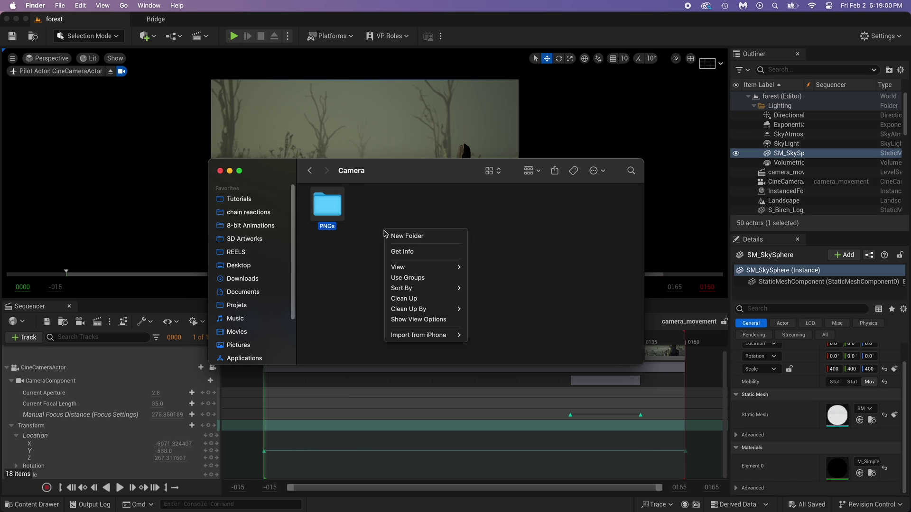
{"action": "left_click", "coordinate": [403, 298]}
{"action": "left_click", "coordinate": [388, 305]}
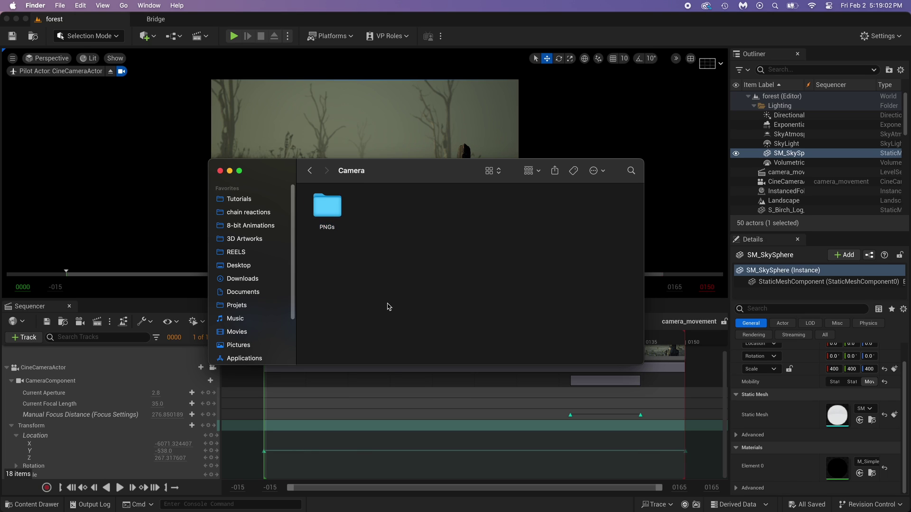
Look inside the PNGs folder, go back to the Camera folder and switch to Unreal Editor
{"action": "double_click", "coordinate": [327, 208]}
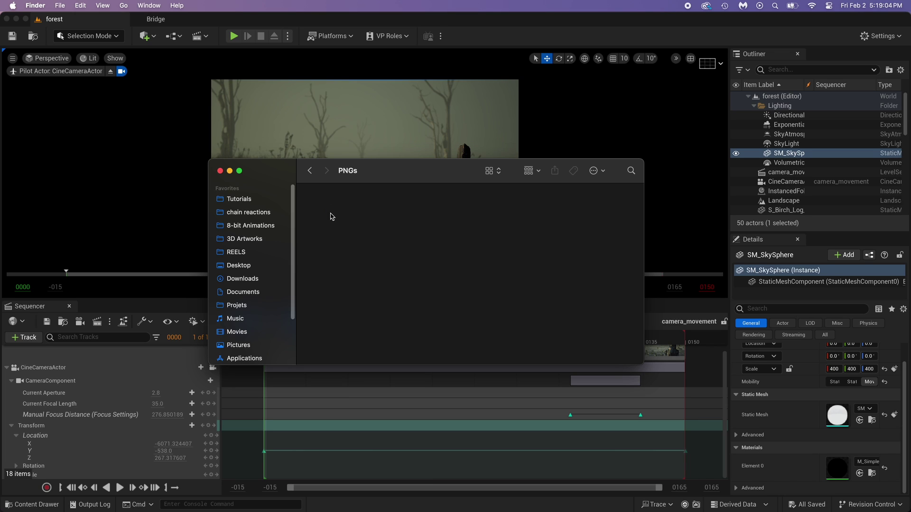
{"action": "left_click", "coordinate": [309, 171]}
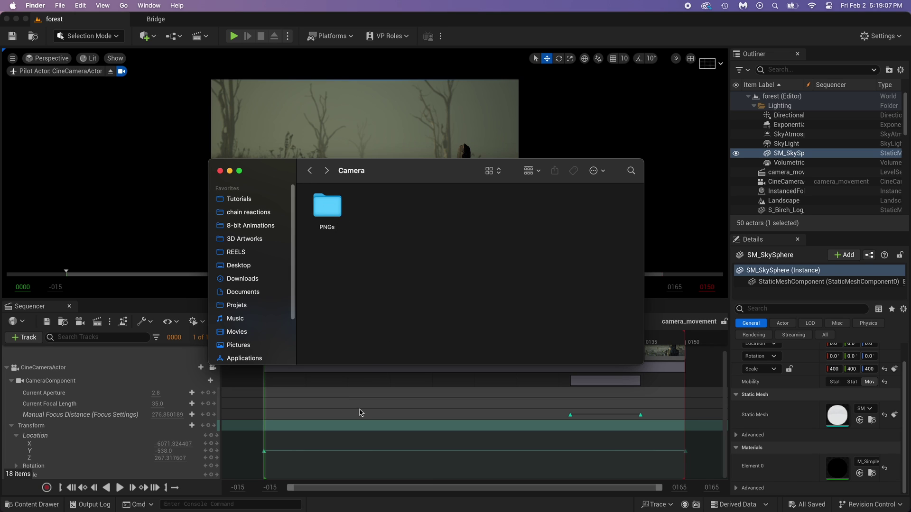
{"action": "left_click", "coordinate": [345, 440]}
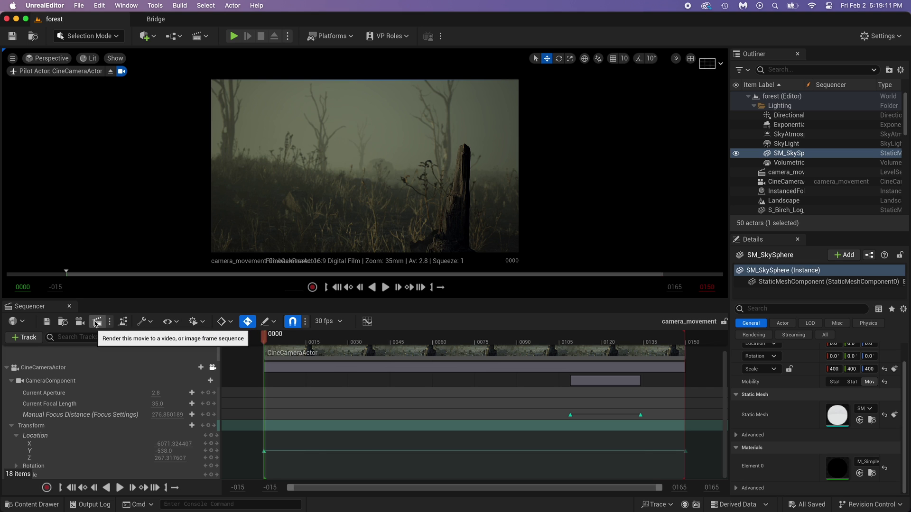
Keep Movie Render Queue as the sequence's render option and open the queue with the camera_movement job
{"action": "left_click", "coordinate": [110, 322]}
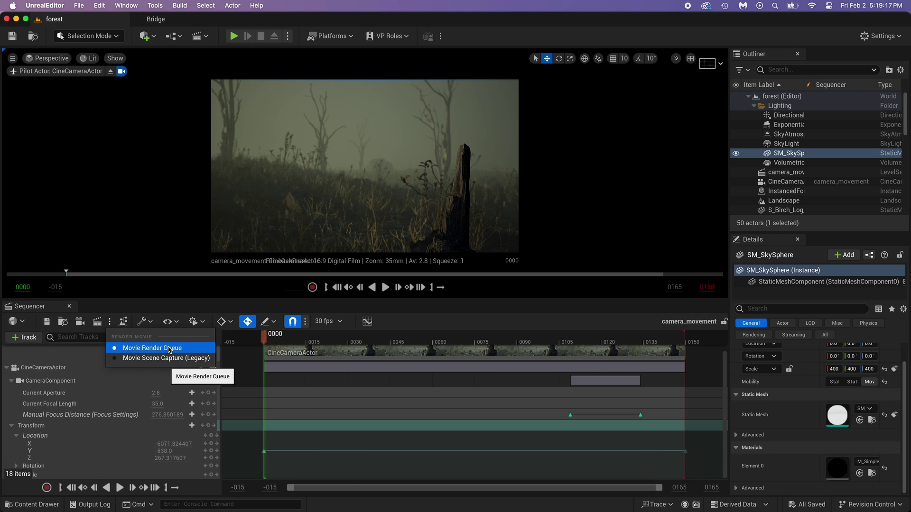
{"action": "left_click", "coordinate": [111, 323]}
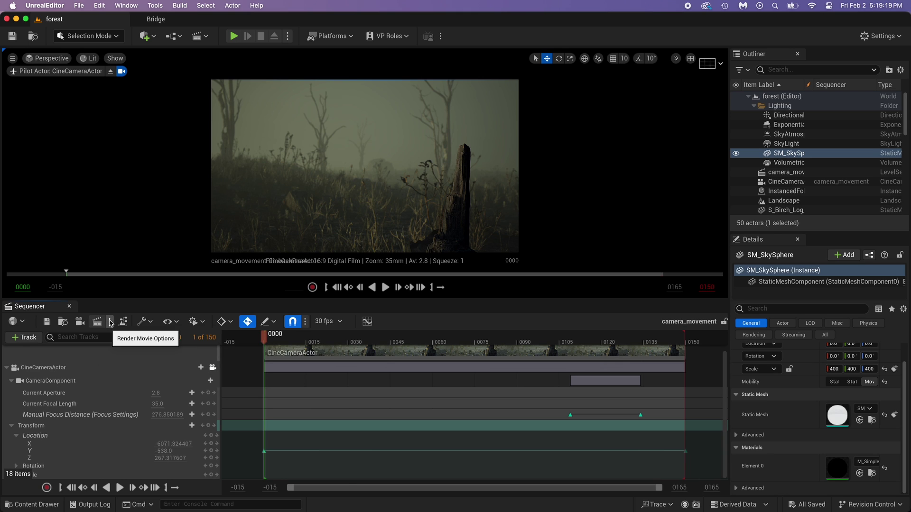
{"action": "left_click", "coordinate": [97, 322]}
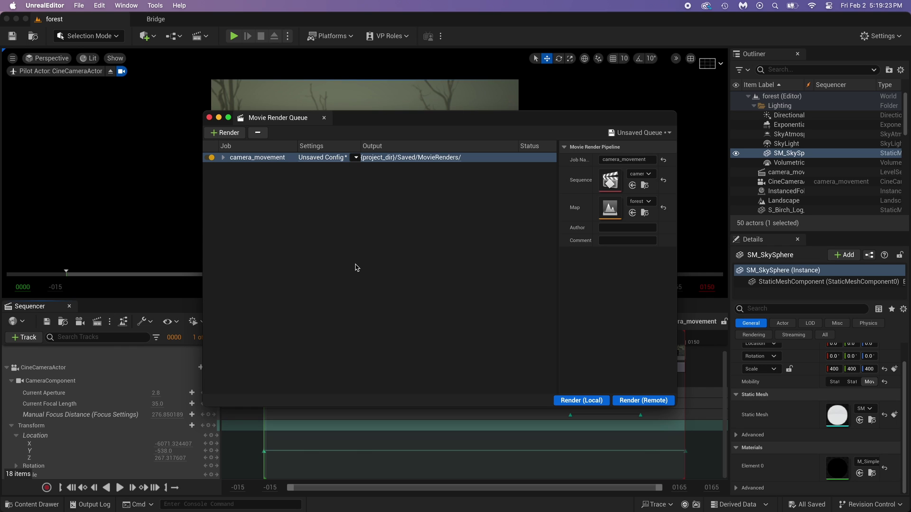
Inspect the camera_movement job's default MovieRenders output folder in Finder, close it and return to the Movie Render Queue
{"action": "left_click", "coordinate": [428, 158]}
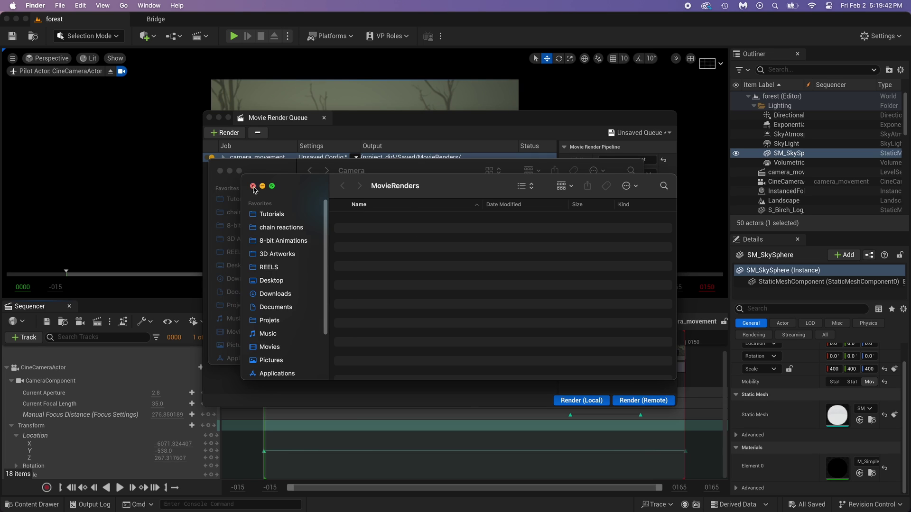
{"action": "left_click", "coordinate": [254, 186]}
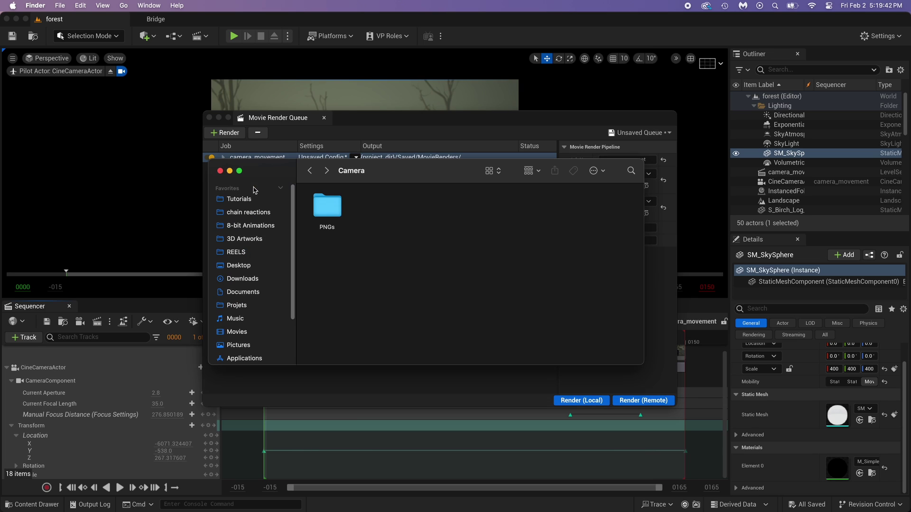
{"action": "left_click", "coordinate": [387, 119]}
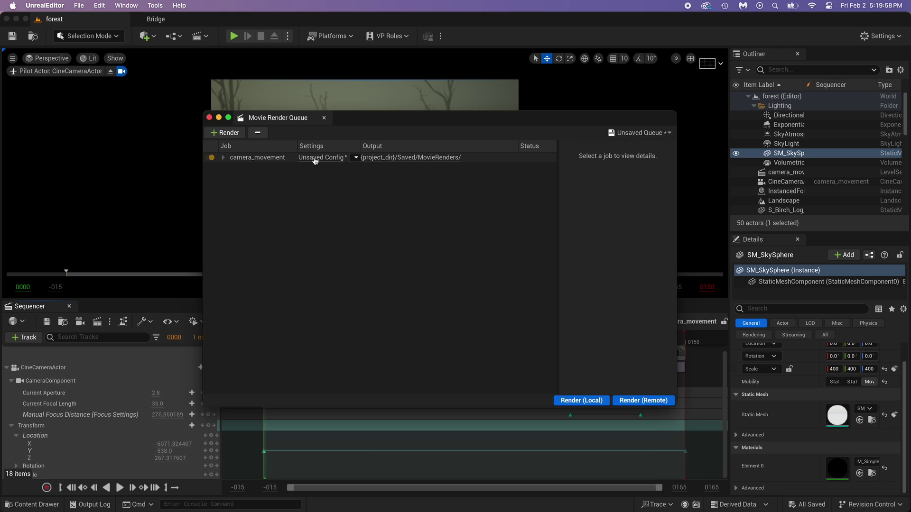
In the camera_movement job's configuration, replace the .jpg Sequence [8bit] export with .png Sequence [8bit]
{"action": "left_click", "coordinate": [315, 158]}
{"action": "left_click", "coordinate": [344, 156]}
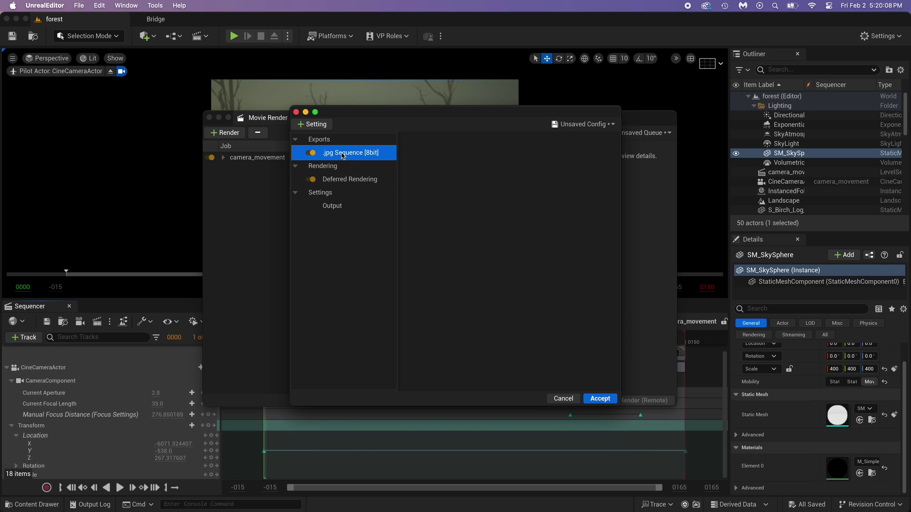
{"action": "key", "text": "Delete"}
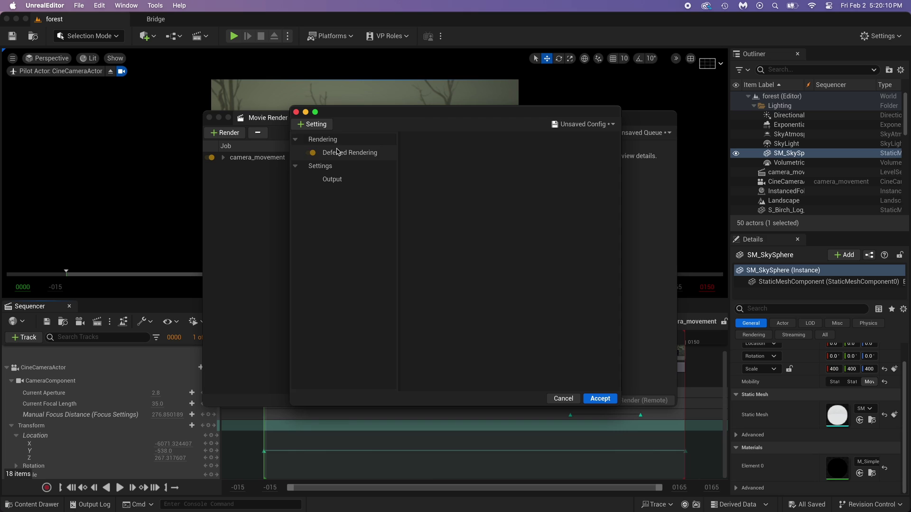
{"action": "left_click", "coordinate": [315, 127]}
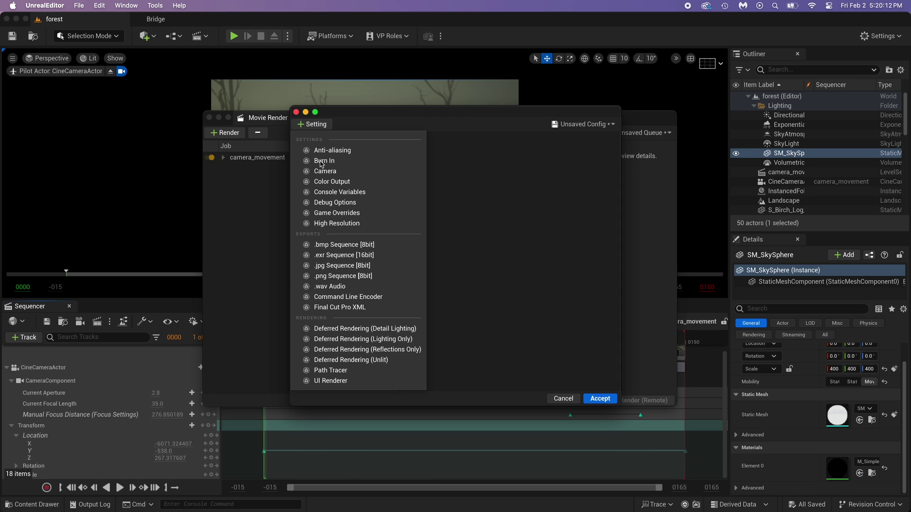
{"action": "left_click", "coordinate": [326, 277]}
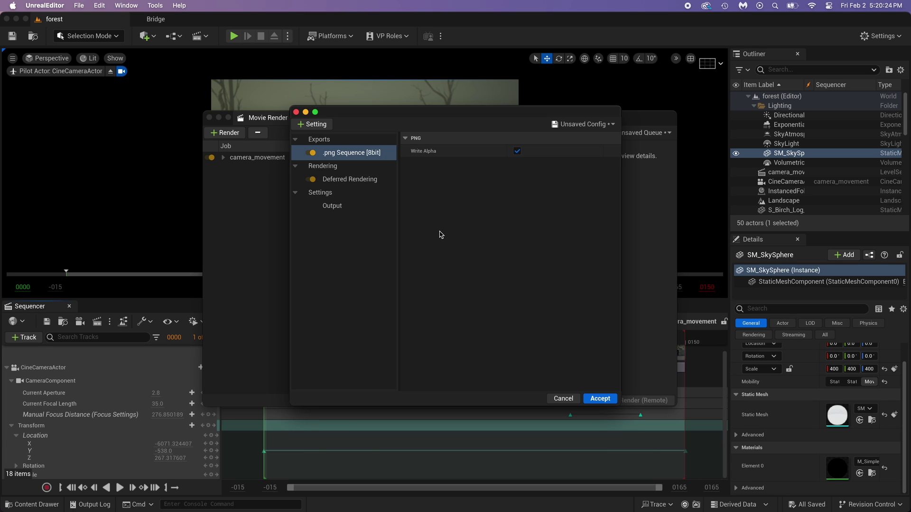
Add the Anti-aliasing setting to the render configuration with a Spatial Sample Count of 3 and a Temporal Sample Count of 2
{"action": "left_click", "coordinate": [314, 124]}
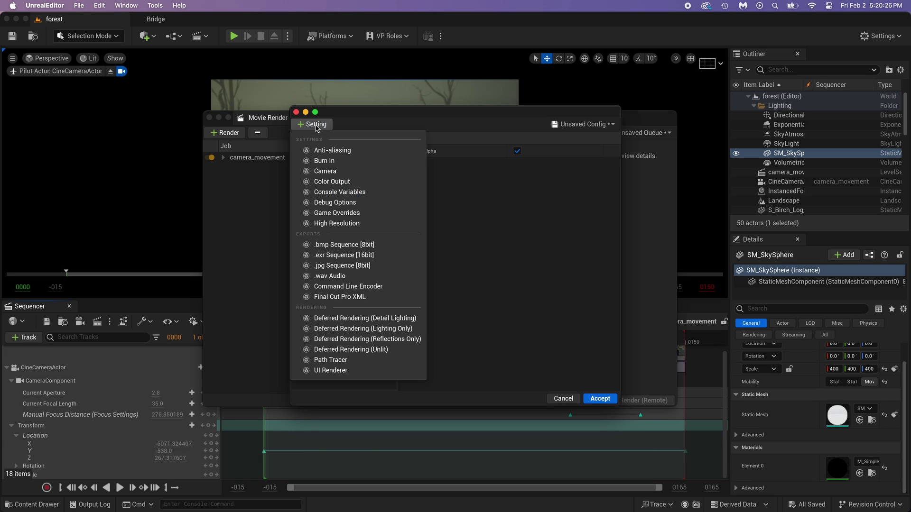
{"action": "left_click", "coordinate": [332, 151]}
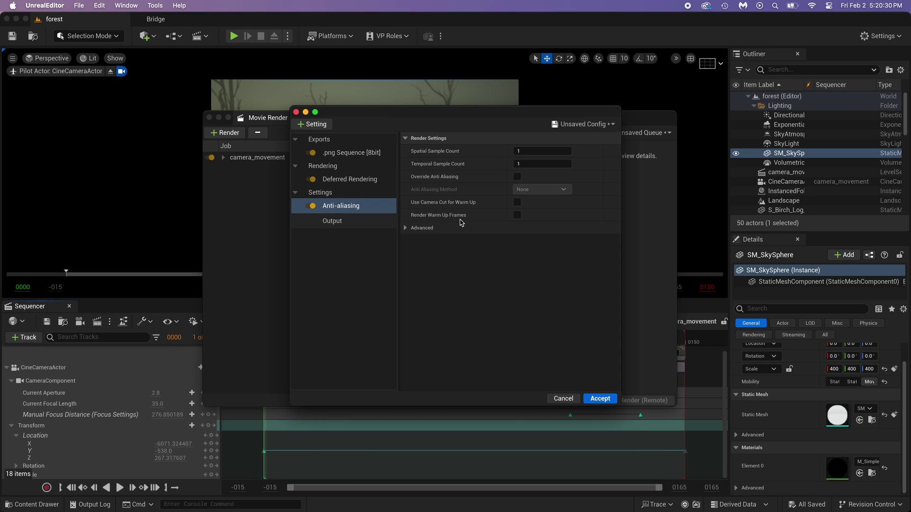
{"action": "left_click", "coordinate": [531, 150]}
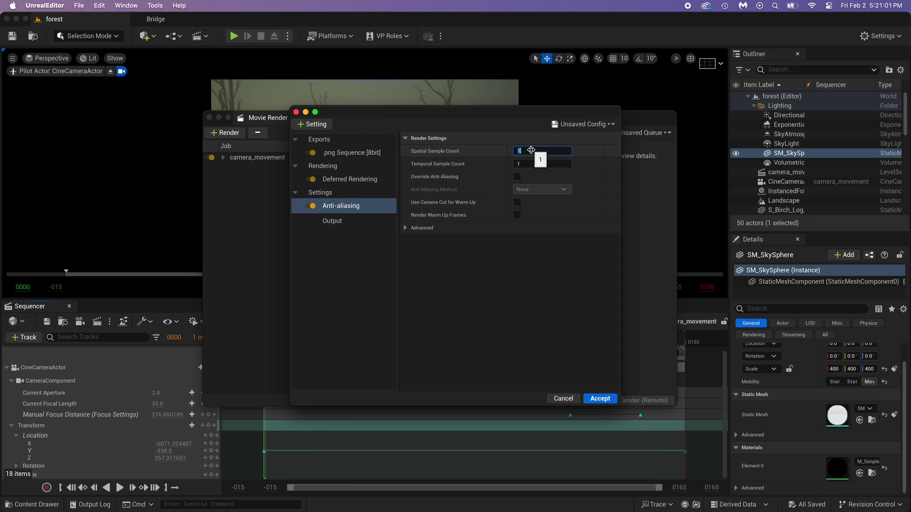
{"action": "type", "text": "3"}
{"action": "left_click", "coordinate": [534, 163]}
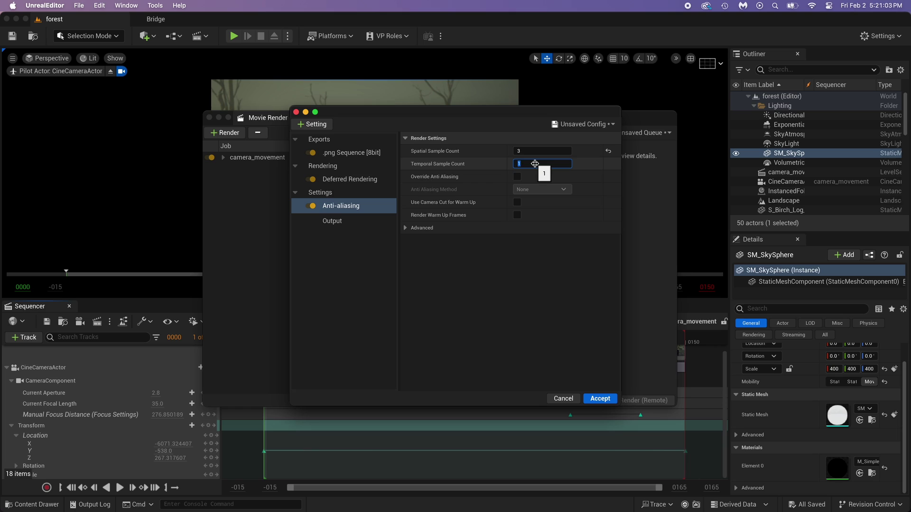
{"action": "type", "text": "2"}
{"action": "key", "text": "Return"}
Set the render's output directory to the PNGs folder inside Camera and accept the configuration
{"action": "left_click", "coordinate": [332, 222]}
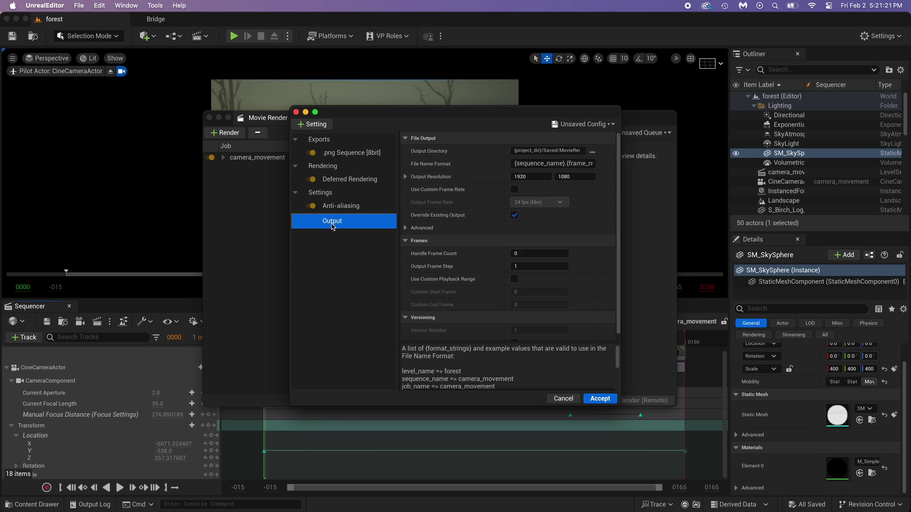
{"action": "left_click", "coordinate": [593, 151]}
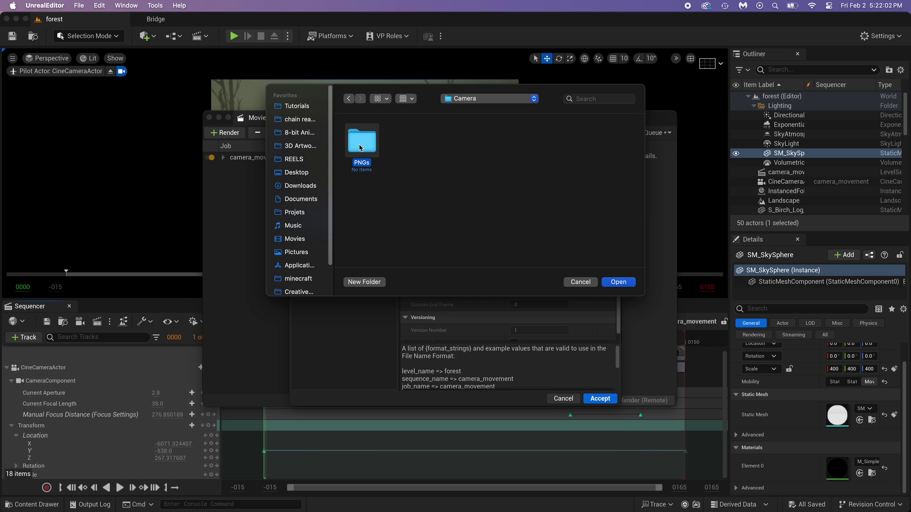
{"action": "double_click", "coordinate": [361, 148]}
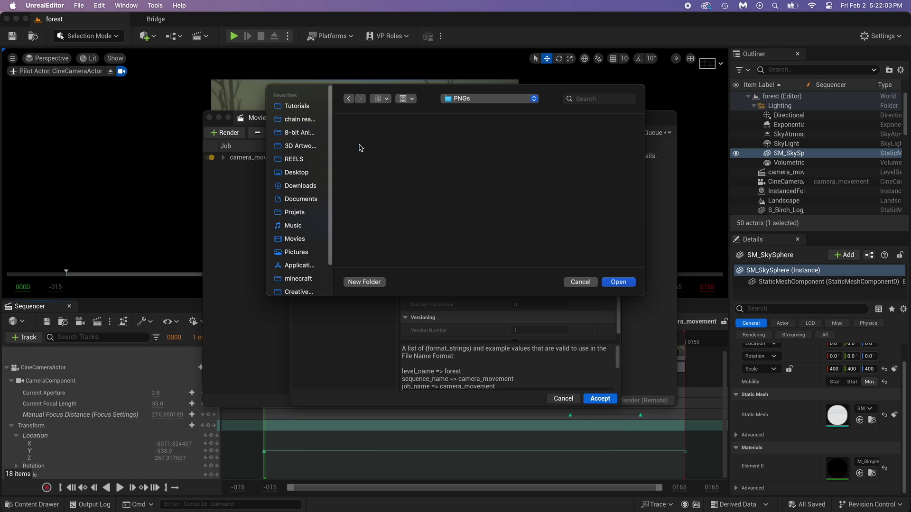
{"action": "left_click", "coordinate": [619, 281]}
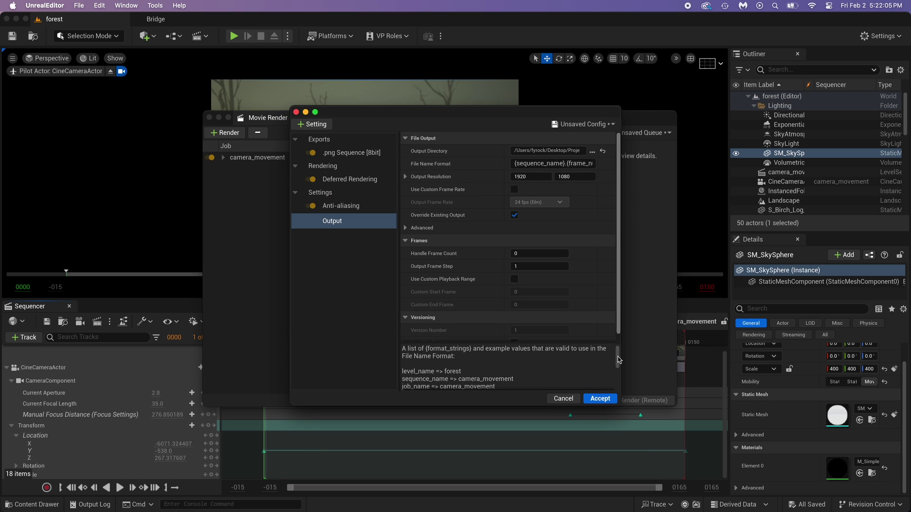
{"action": "left_click", "coordinate": [597, 399]}
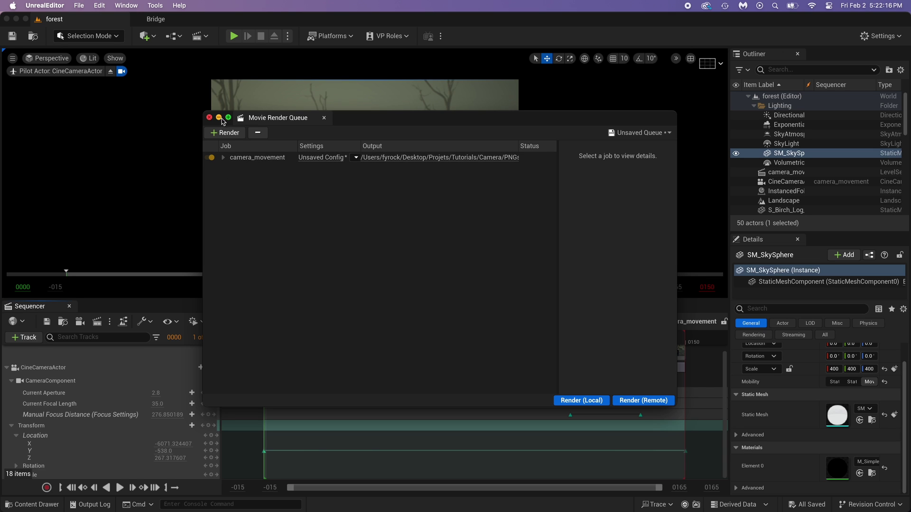
Minimize the Movie Render Queue and check the camera cut section's extent against the sequence's playback start and end markers
{"action": "left_click", "coordinate": [218, 118]}
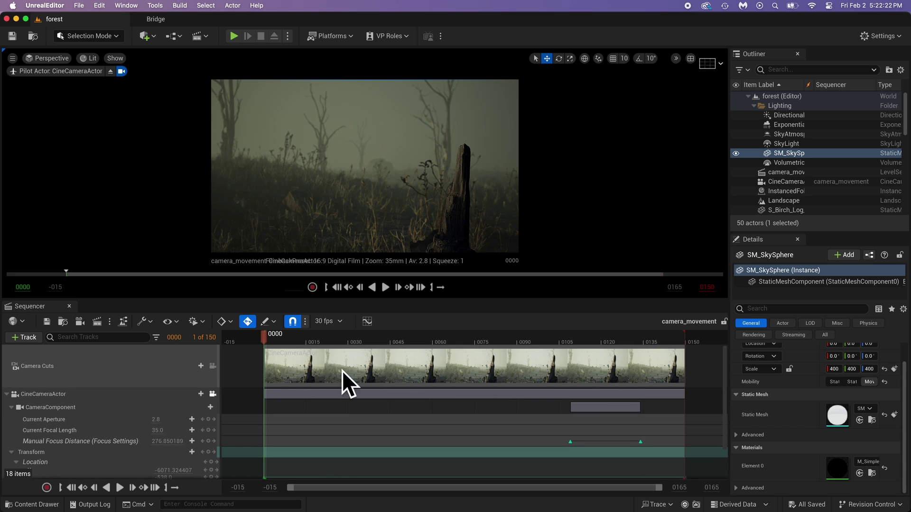
{"action": "left_click", "coordinate": [369, 365]}
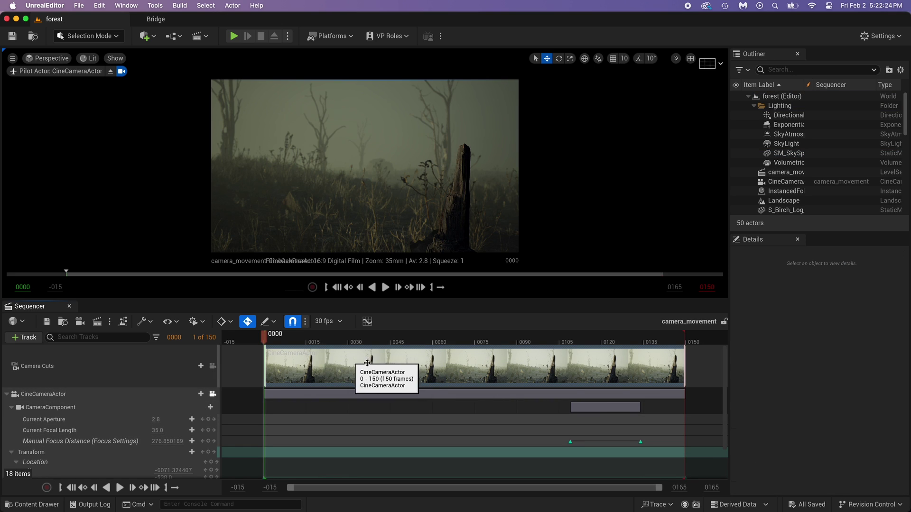
{"action": "left_click_drag", "start_coordinate": [683, 366], "coordinate": [661, 366]}
{"action": "left_click_drag", "start_coordinate": [595, 364], "coordinate": [610, 364]}
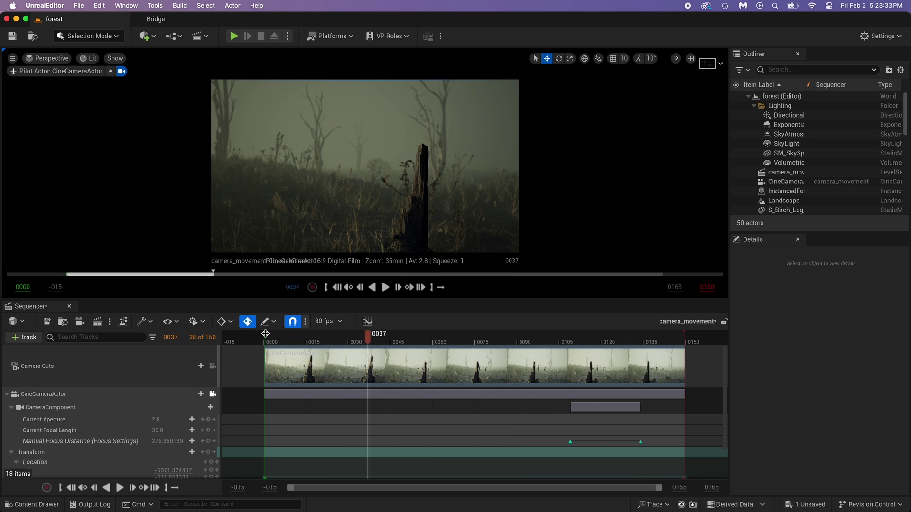
{"action": "mouse_move", "coordinate": [265, 334]}
{"action": "left_mouse_down"}
{"action": "mouse_move", "coordinate": [317, 336]}
{"action": "mouse_move", "coordinate": [265, 335]}
{"action": "left_mouse_up"}
{"action": "mouse_move", "coordinate": [684, 335]}
{"action": "left_mouse_down"}
{"action": "mouse_move", "coordinate": [637, 336]}
{"action": "mouse_move", "coordinate": [686, 344]}
{"action": "left_mouse_up"}
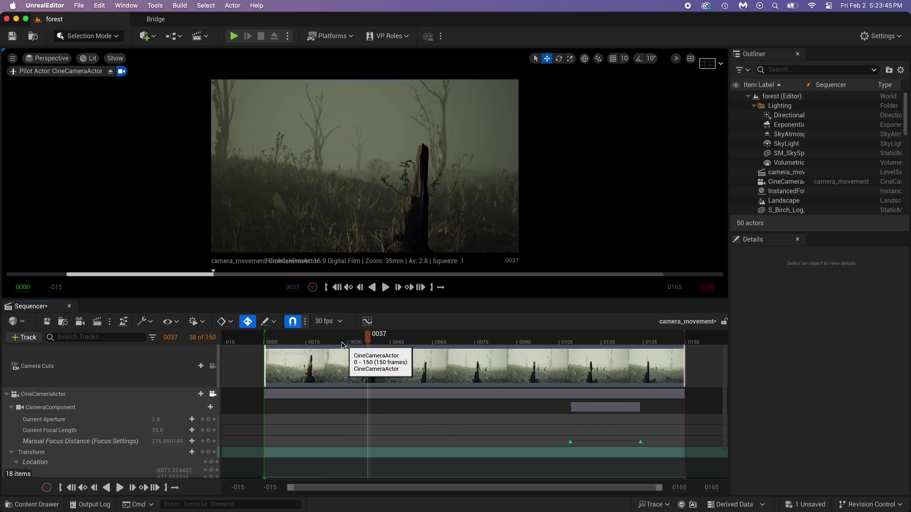
Review the sequence's display rate options and leave the frame rate at 30 fps
{"action": "left_click", "coordinate": [323, 322]}
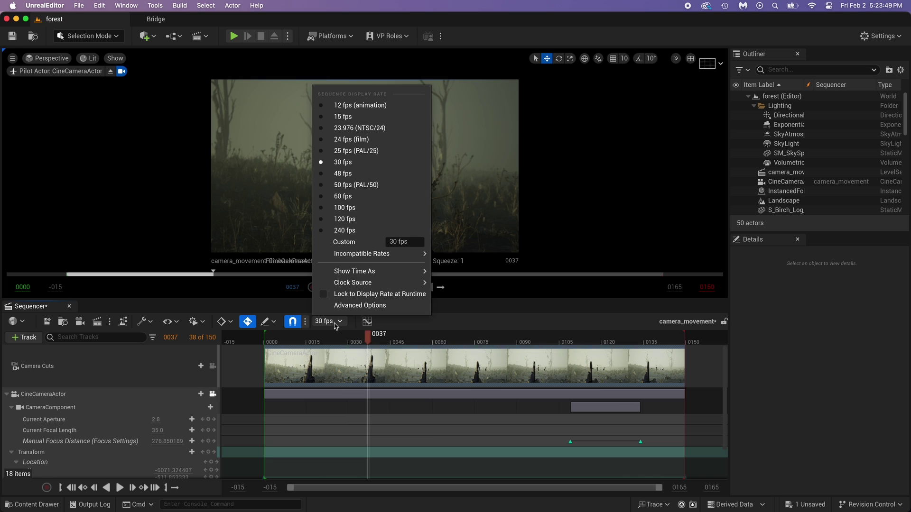
{"action": "left_click", "coordinate": [334, 323]}
{"action": "left_click", "coordinate": [334, 322]}
{"action": "left_click", "coordinate": [334, 323]}
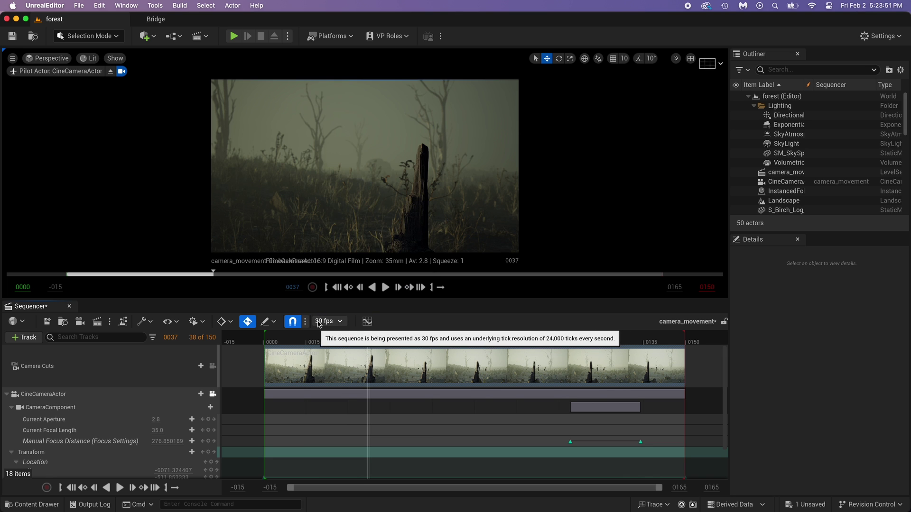
Restore the minimized Movie Render Queue and render the camera_movement job locally
{"action": "mouse_move", "coordinate": [412, 500]}
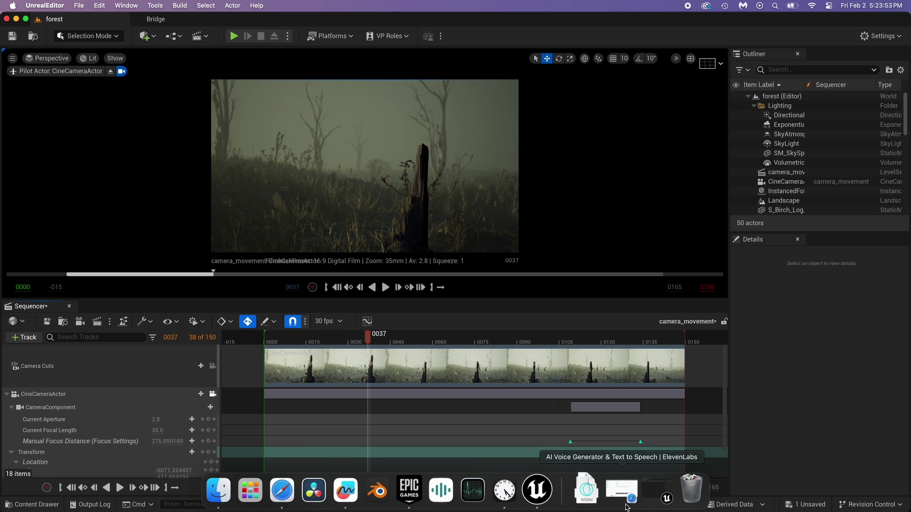
{"action": "left_click", "coordinate": [654, 495]}
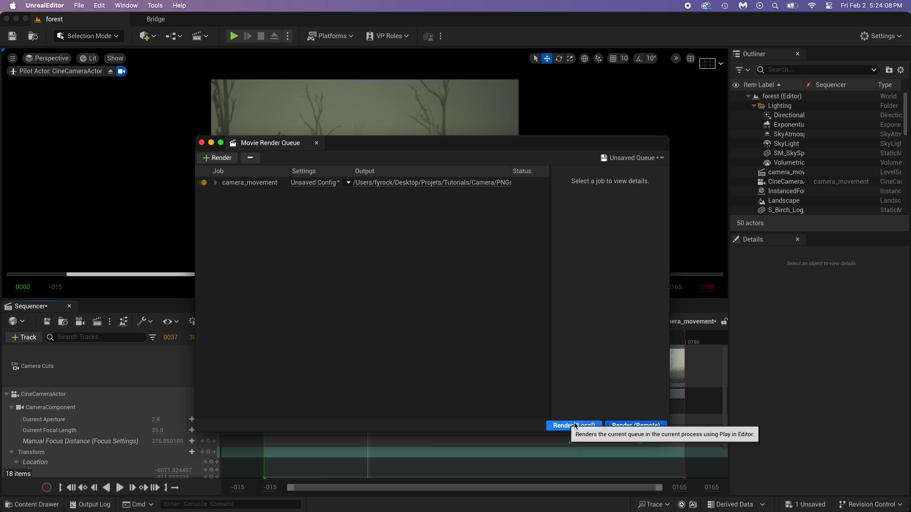
{"action": "left_click", "coordinate": [575, 426]}
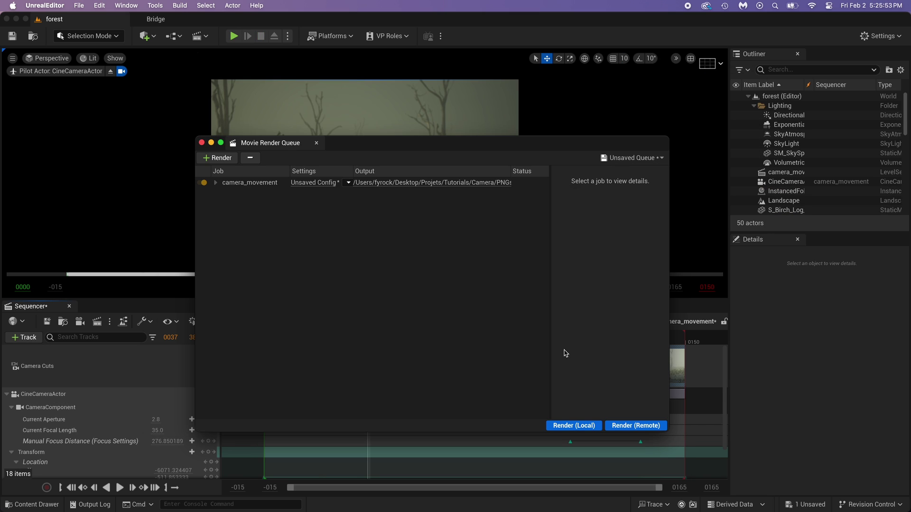
Close the Movie Render Queue and quit the editor, saving the camera_movement sequence
{"action": "left_click", "coordinate": [202, 142]}
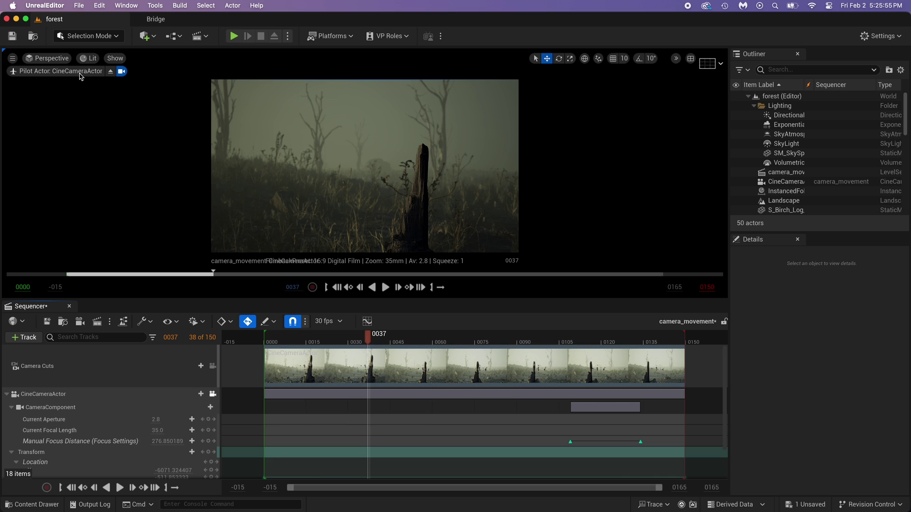
{"action": "left_click", "coordinate": [7, 20]}
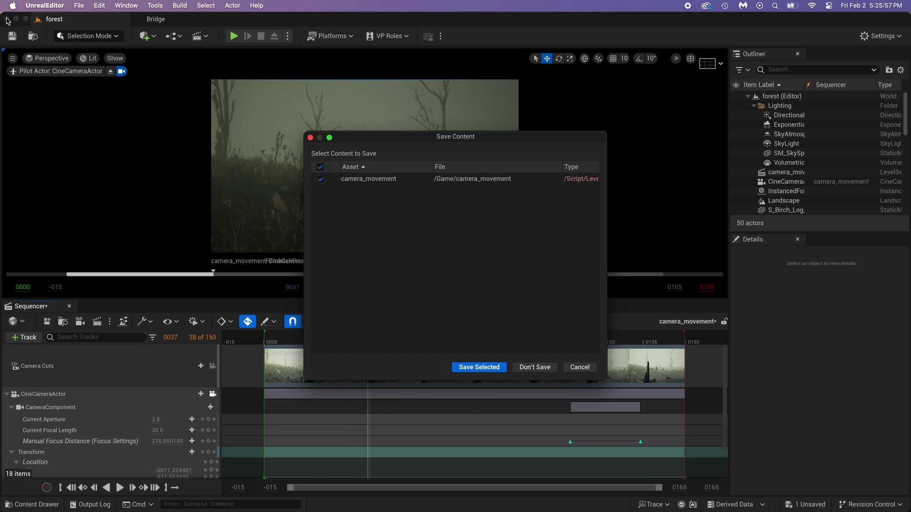
{"action": "left_click", "coordinate": [478, 368]}
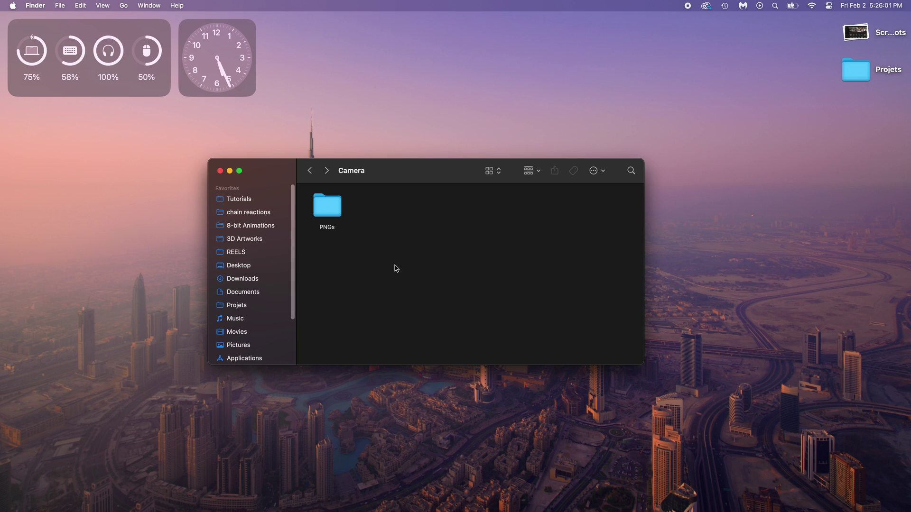
Open the PNGs folder in Finder and browse the rendered camera_movement frames
{"action": "left_click", "coordinate": [337, 209]}
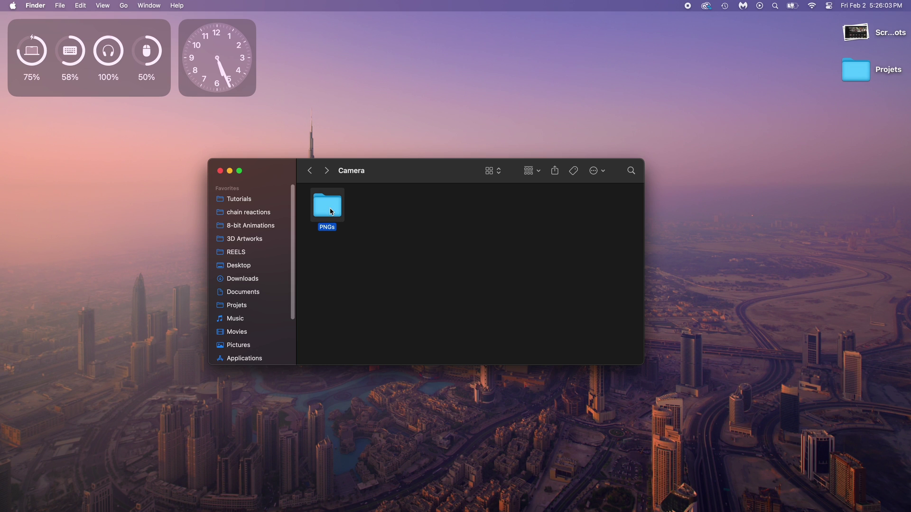
{"action": "double_click", "coordinate": [331, 212]}
{"action": "scroll", "coordinate": [428, 260], "scroll_direction": "down", "scroll_amount": 20}
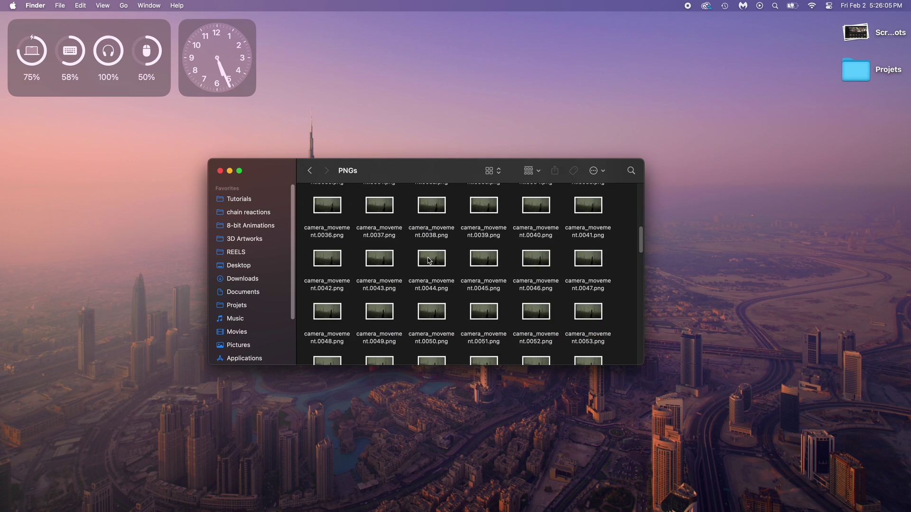